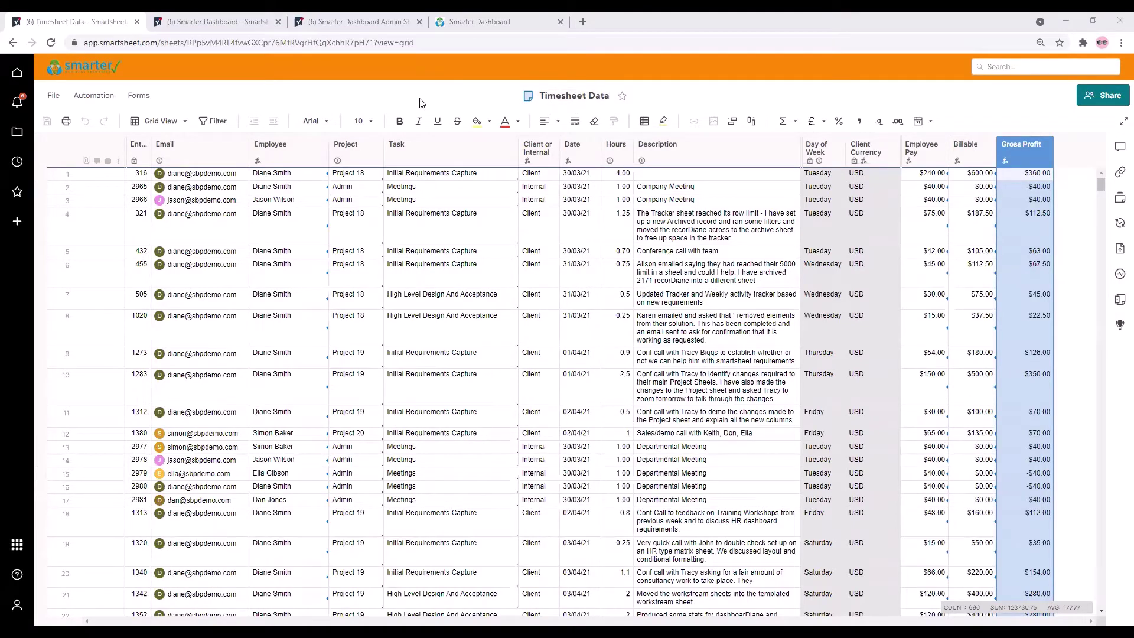
# Step: Select timesheet rows 2 through 4 one after another
pyautogui.click(44, 179)
pyautogui.click(44, 188)
pyautogui.click(44, 200)
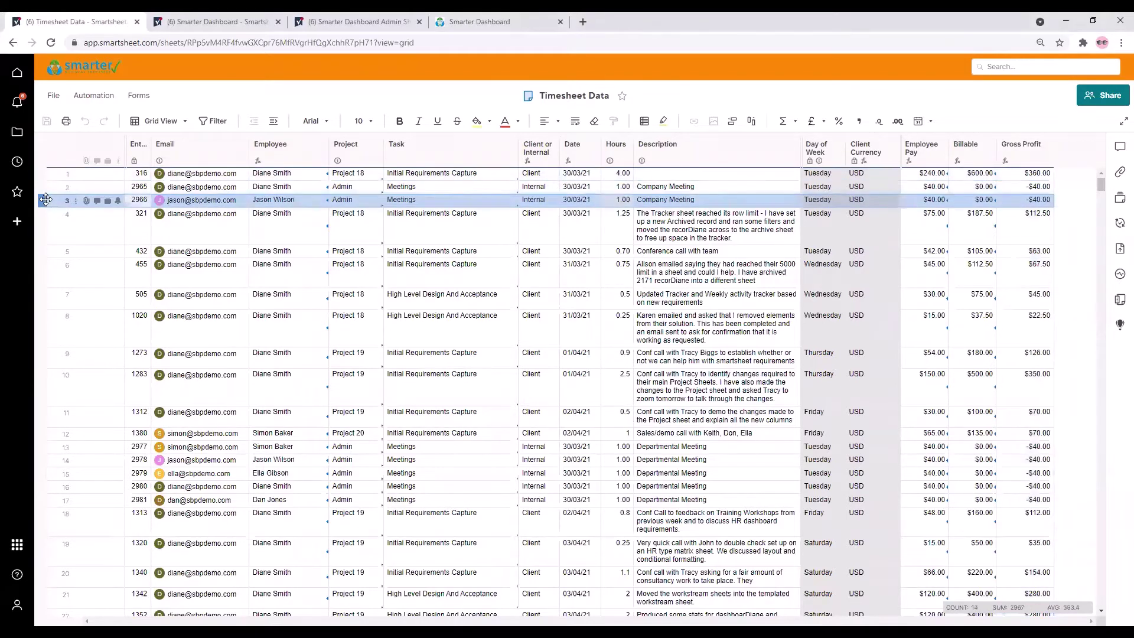
pyautogui.click(43, 220)
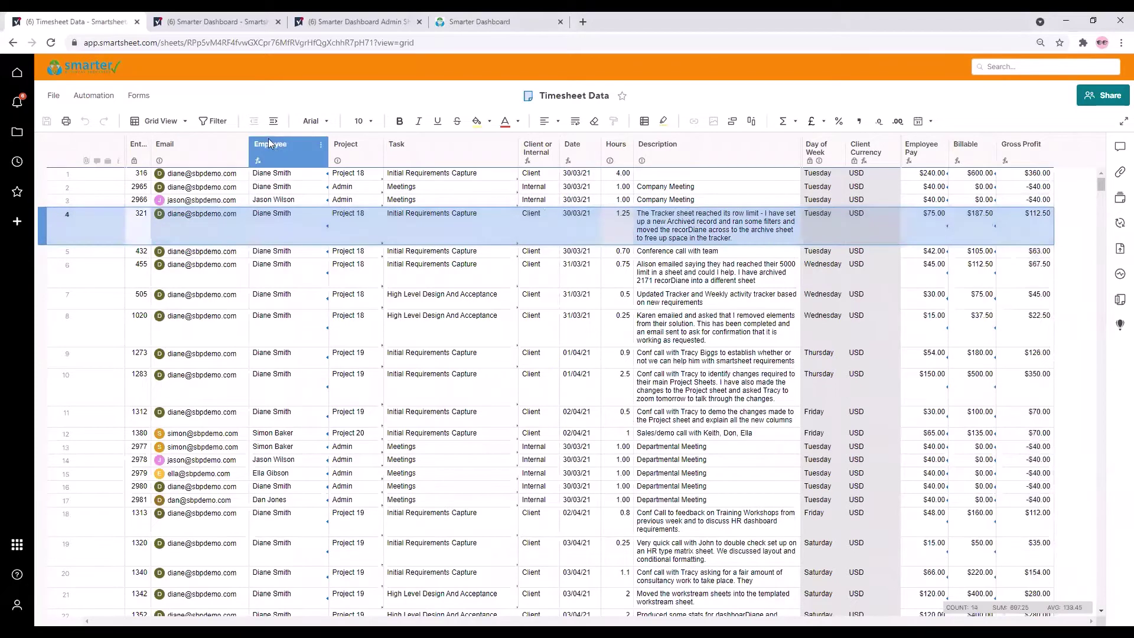
# Step: Select each timesheet column in turn, from Employee through Gross Profit
pyautogui.click(287, 157)
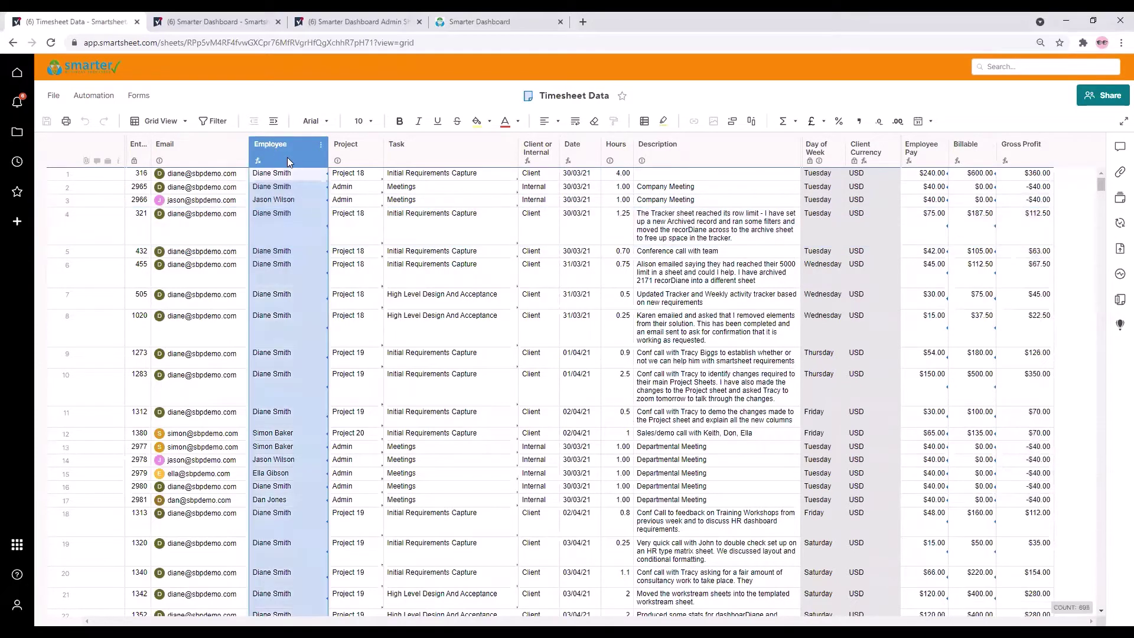
pyautogui.click(351, 157)
pyautogui.click(471, 154)
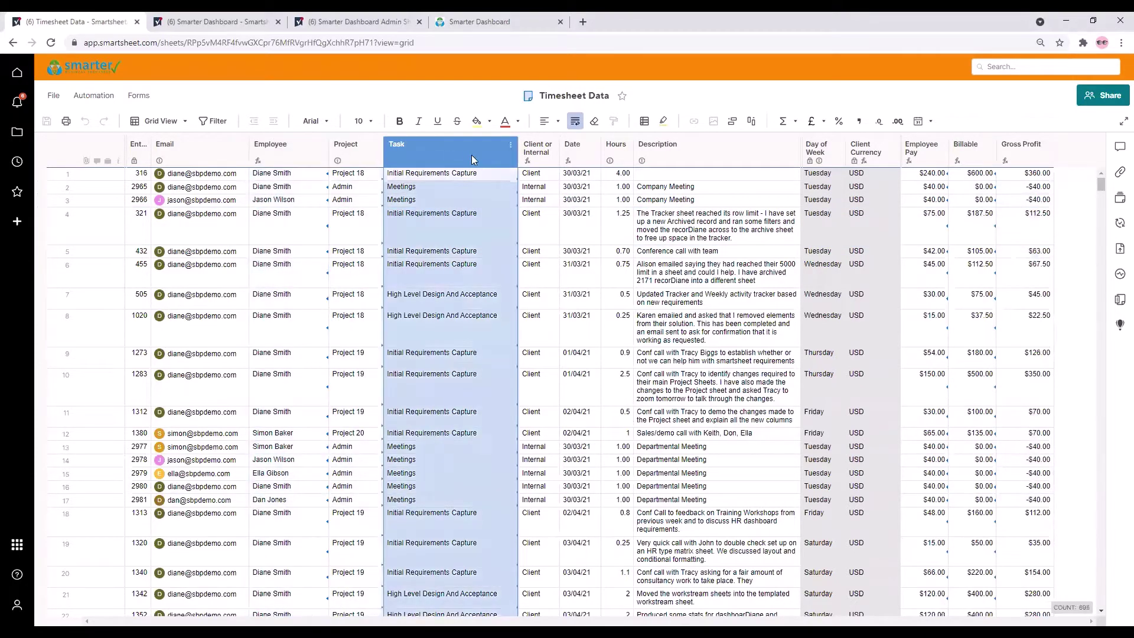
pyautogui.click(584, 152)
pyautogui.click(615, 155)
pyautogui.click(708, 155)
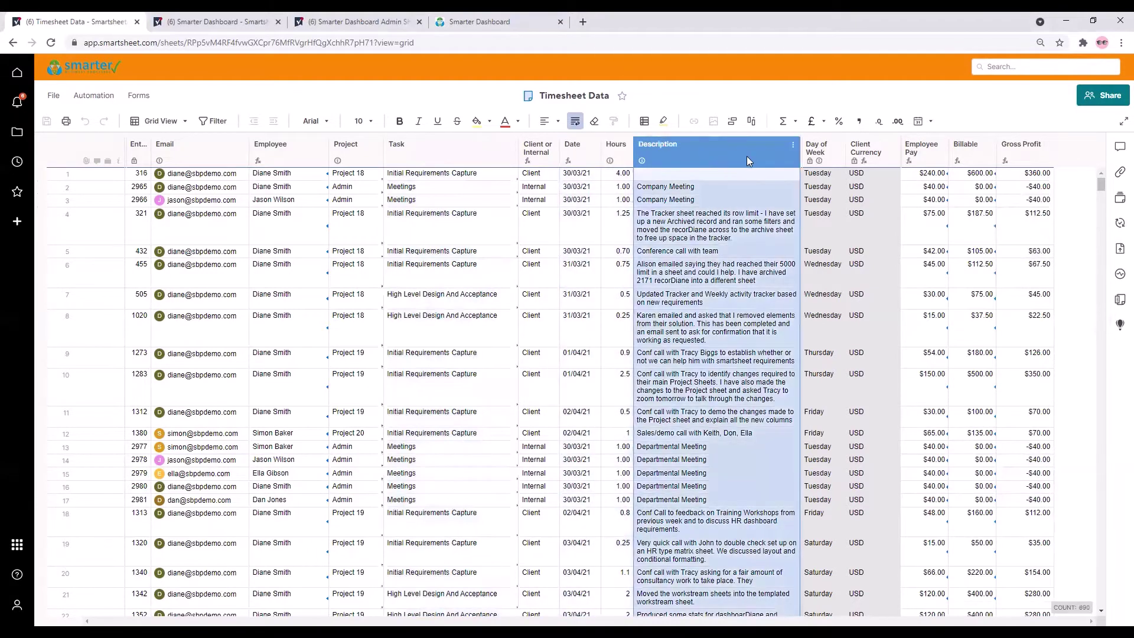
pyautogui.click(968, 154)
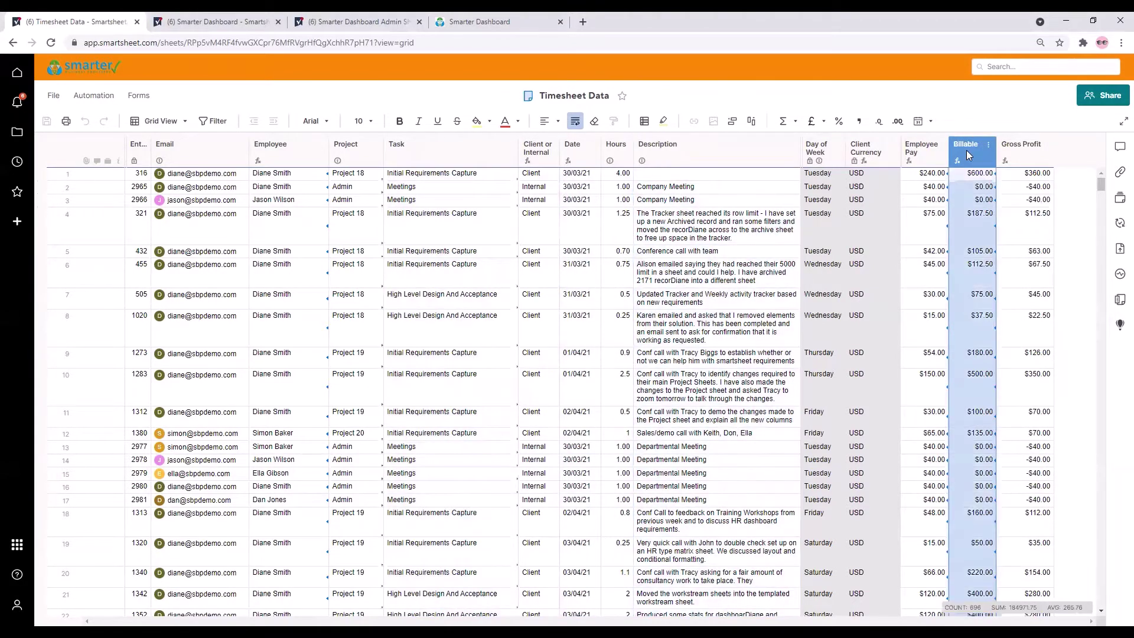
pyautogui.keyDown('shift'); pyautogui.click(931, 158); pyautogui.keyUp('shift')
pyautogui.click(929, 155)
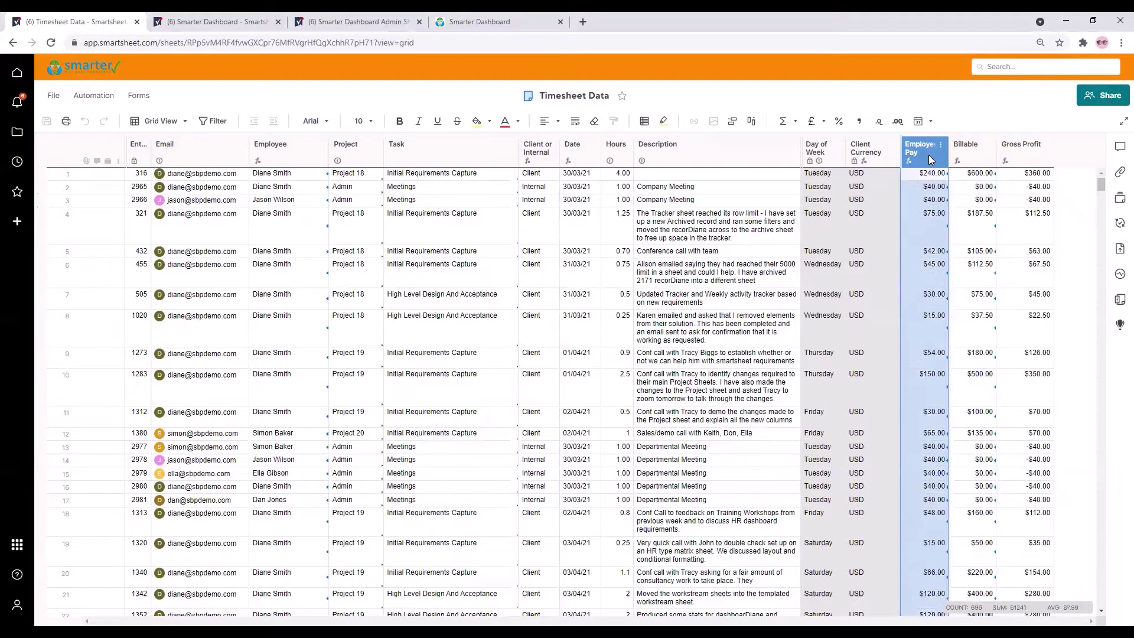
pyautogui.keyDown('ctrl'); pyautogui.click(1028, 160); pyautogui.keyUp('ctrl')
pyautogui.click(1028, 161)
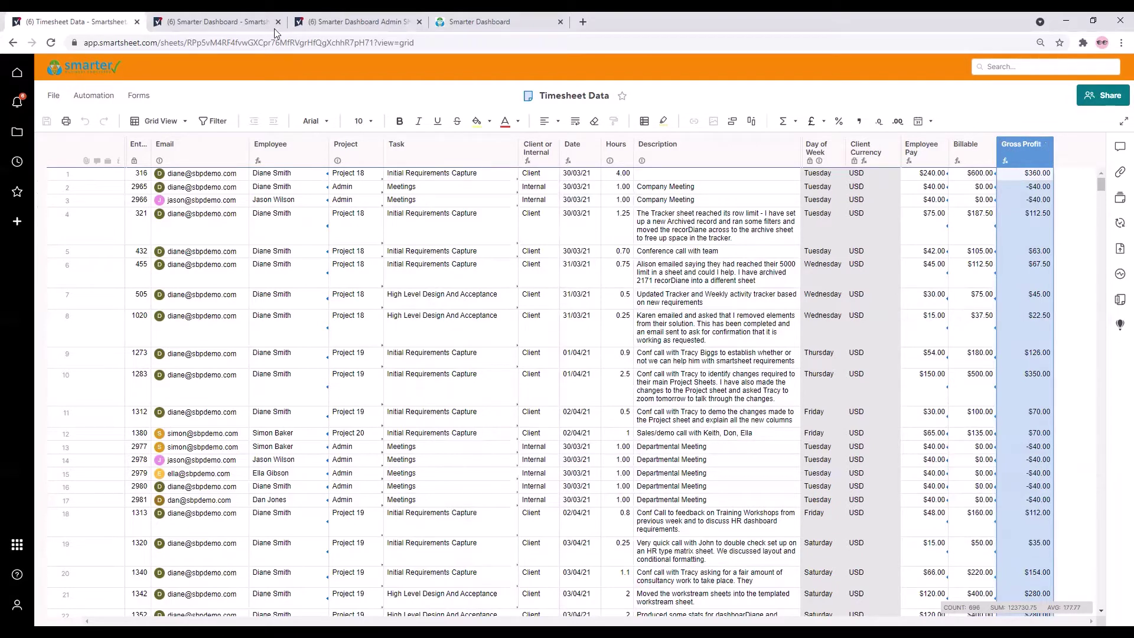
# Step: On the Smarter Dashboard, set the date range to This Month, then This Quarter
pyautogui.click(220, 22)
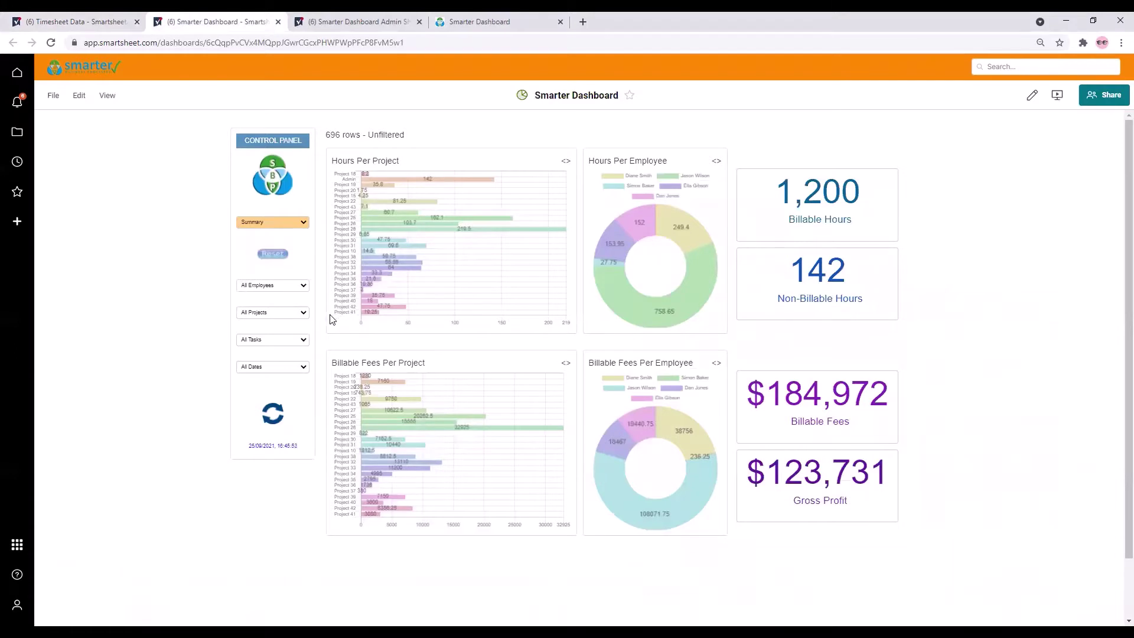
pyautogui.click(303, 368)
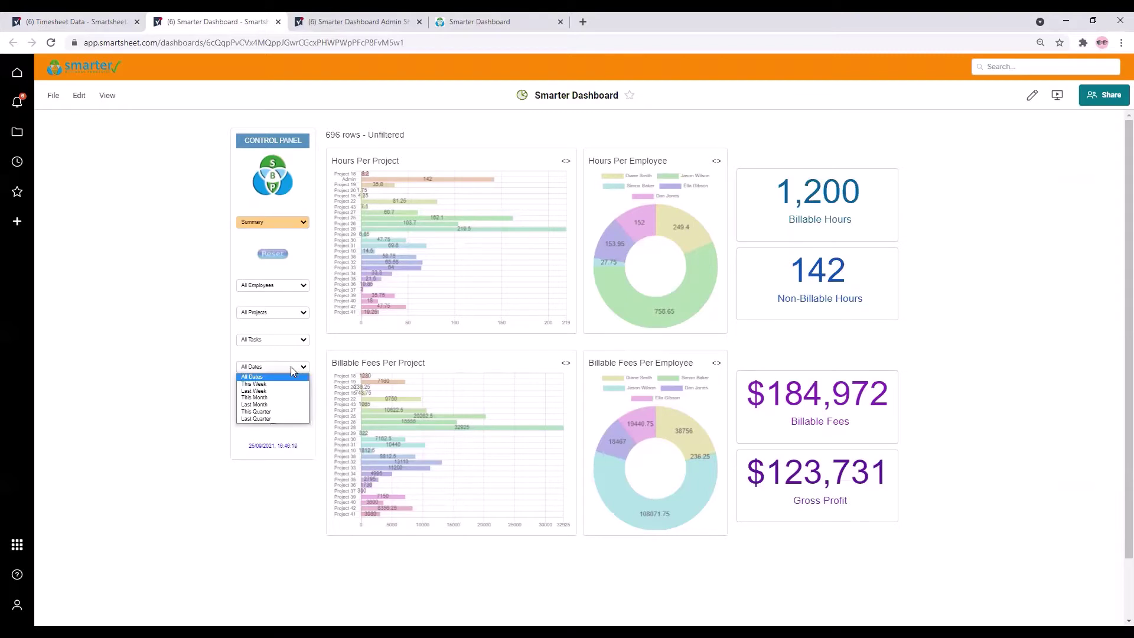
pyautogui.click(271, 399)
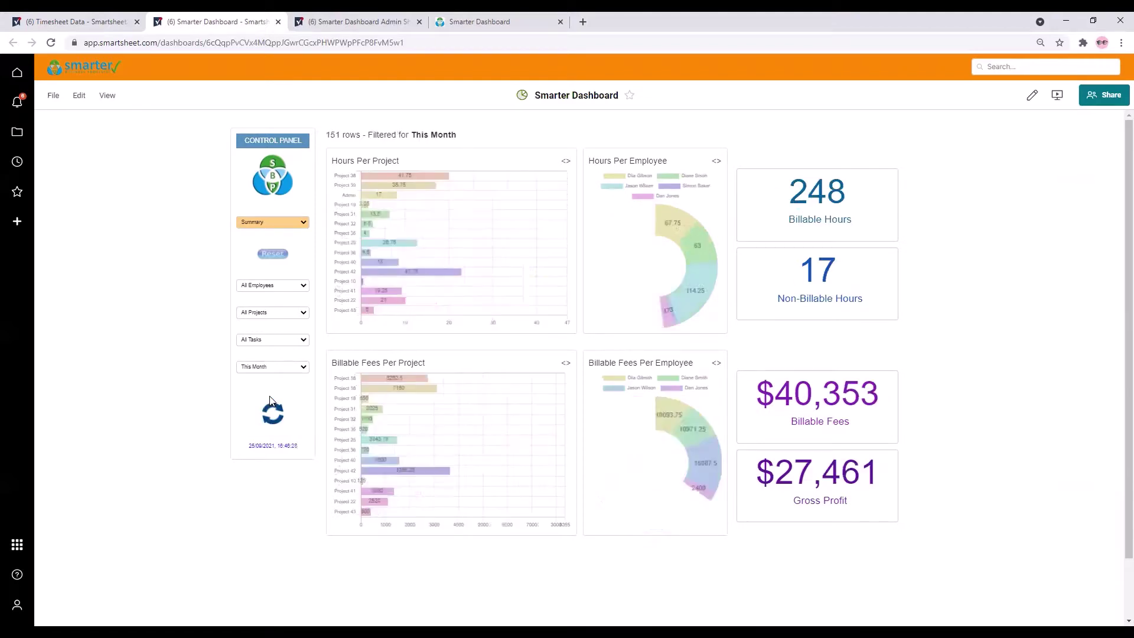
pyautogui.click(302, 369)
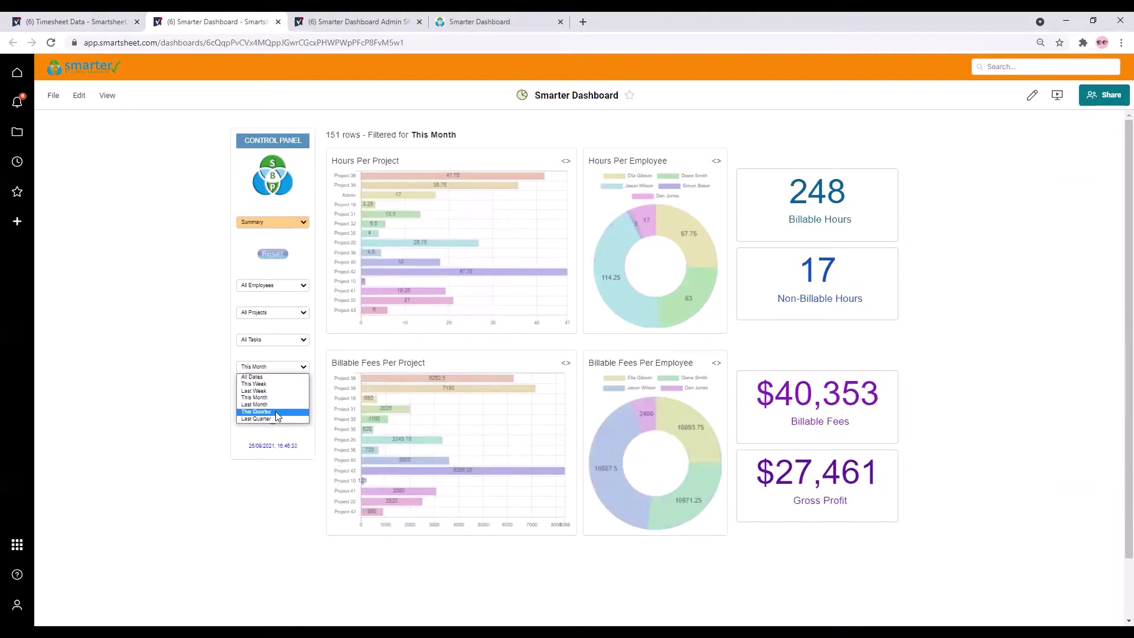
pyautogui.click(277, 412)
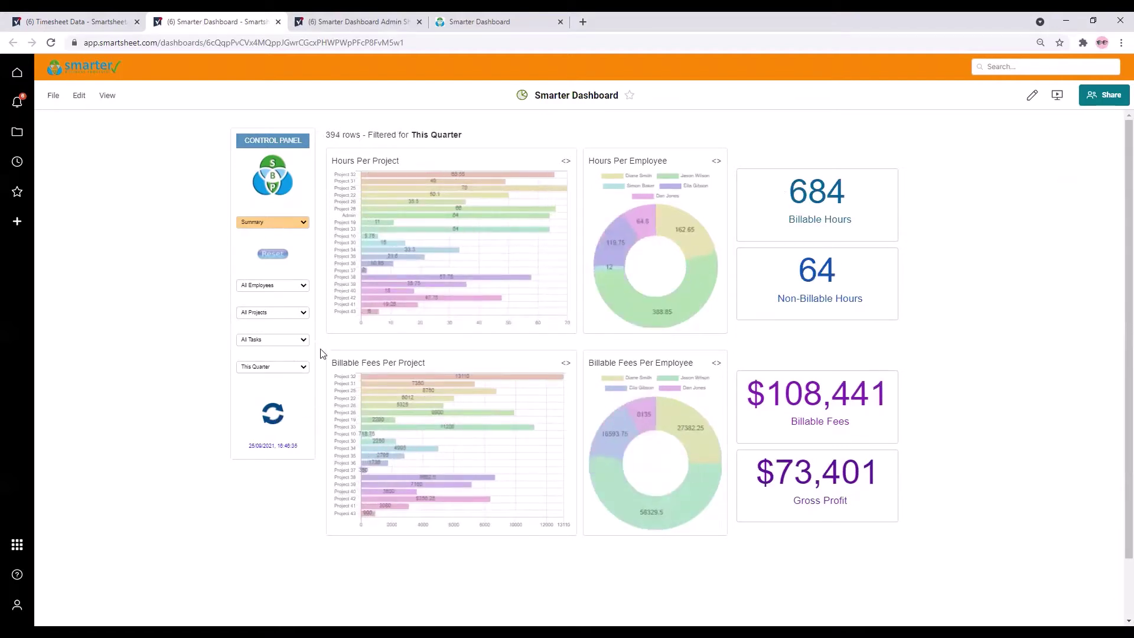
# Step: Filter the dashboard to a single employee and preview the enlarged Hours Per Project chart
pyautogui.click(283, 286)
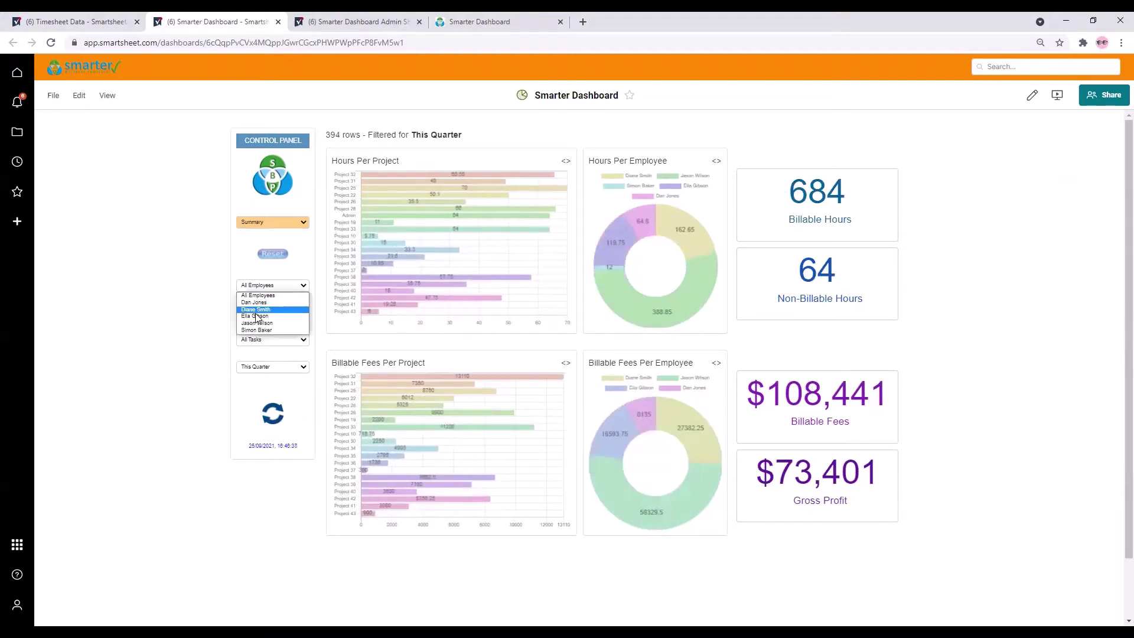
pyautogui.click(259, 310)
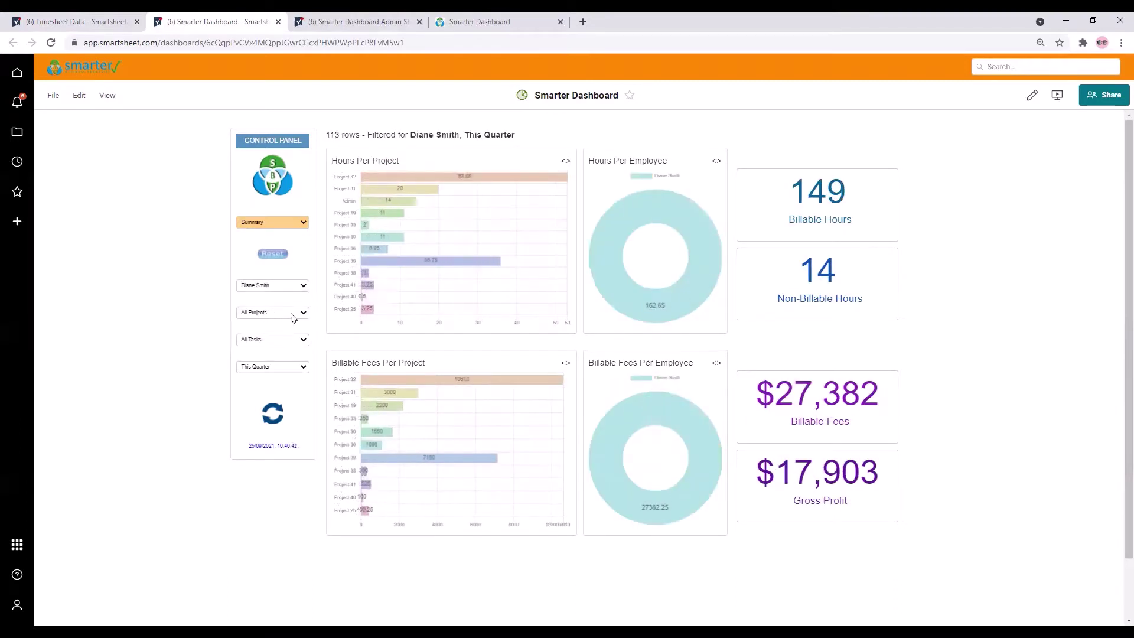
pyautogui.click(565, 161)
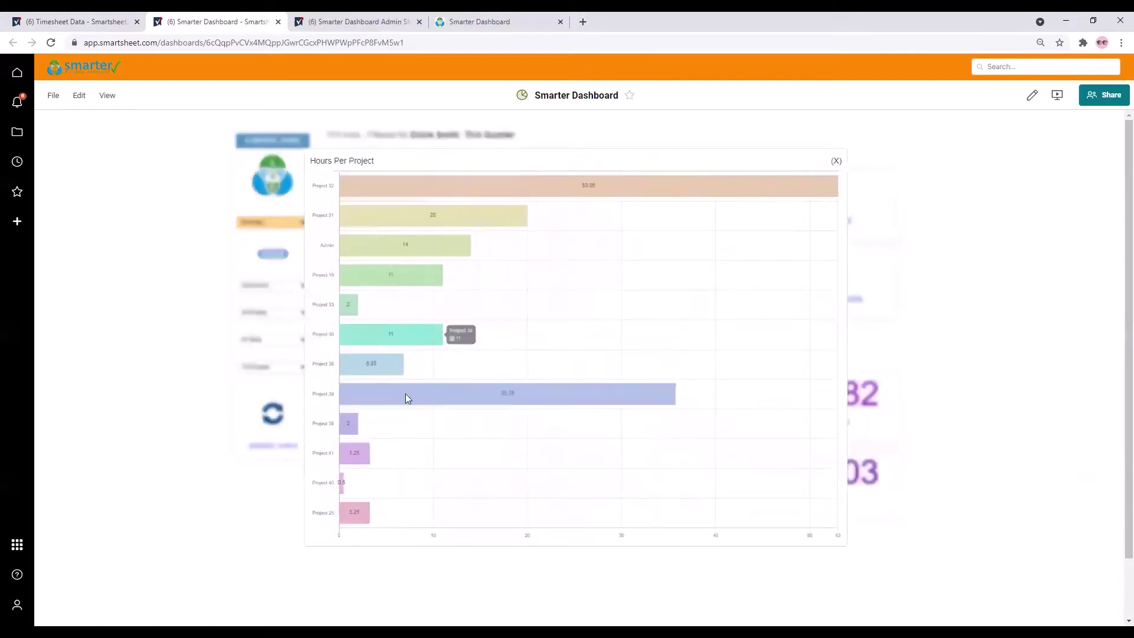
pyautogui.click(836, 161)
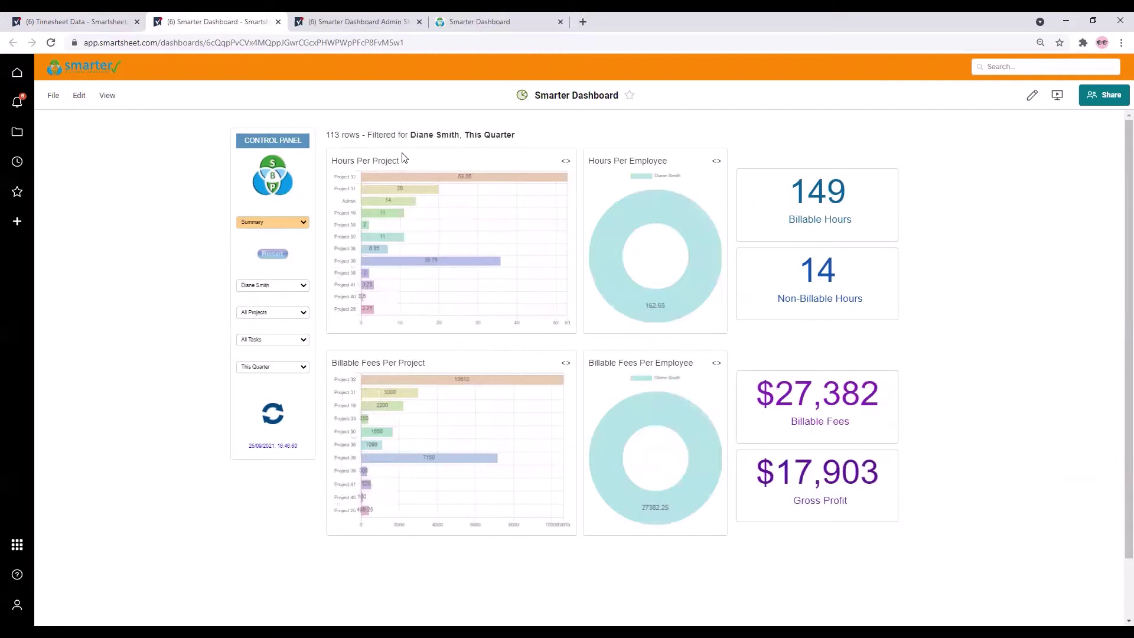
pyautogui.click(303, 223)
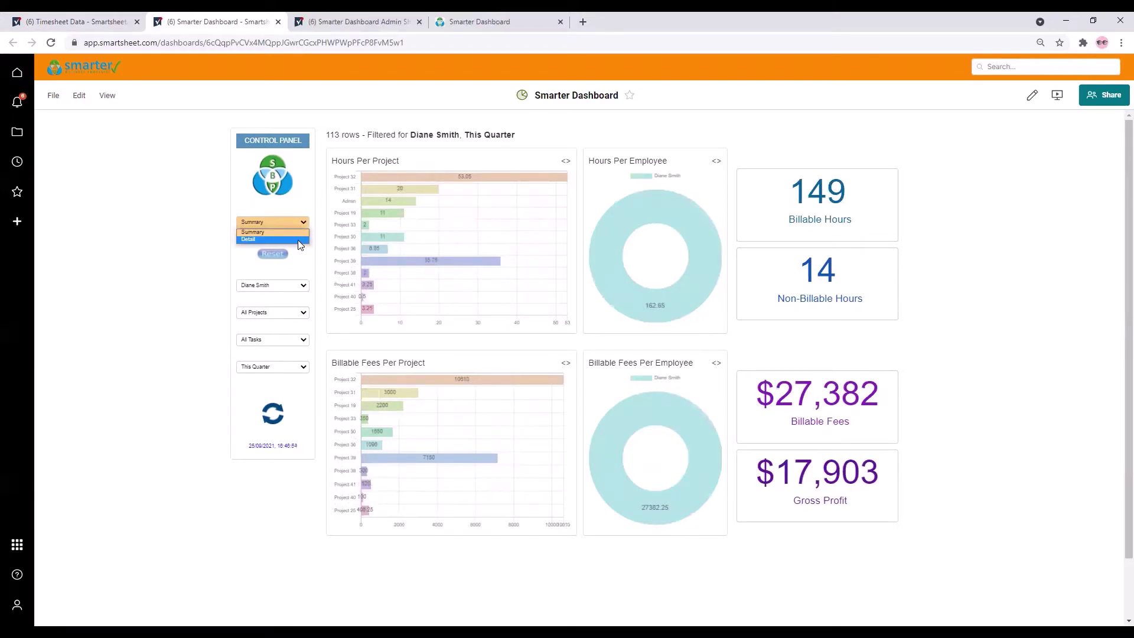
# Step: Show the detail table filtered to Project 42 for This Week
pyautogui.click(297, 239)
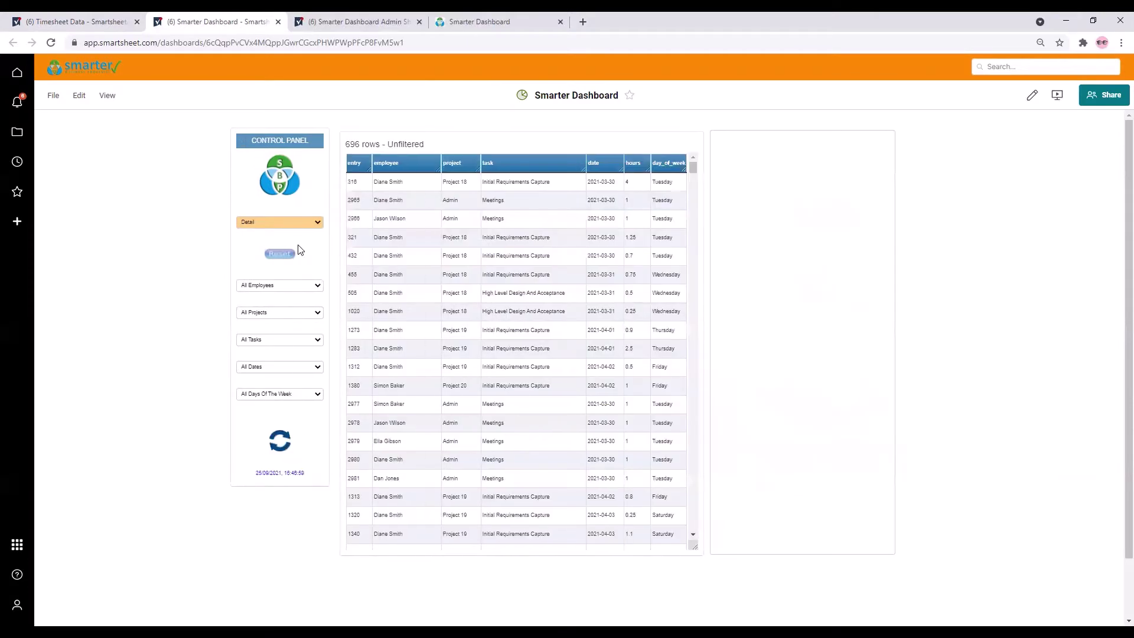
pyautogui.click(318, 312)
pyautogui.scroll(-5, 319, 408)
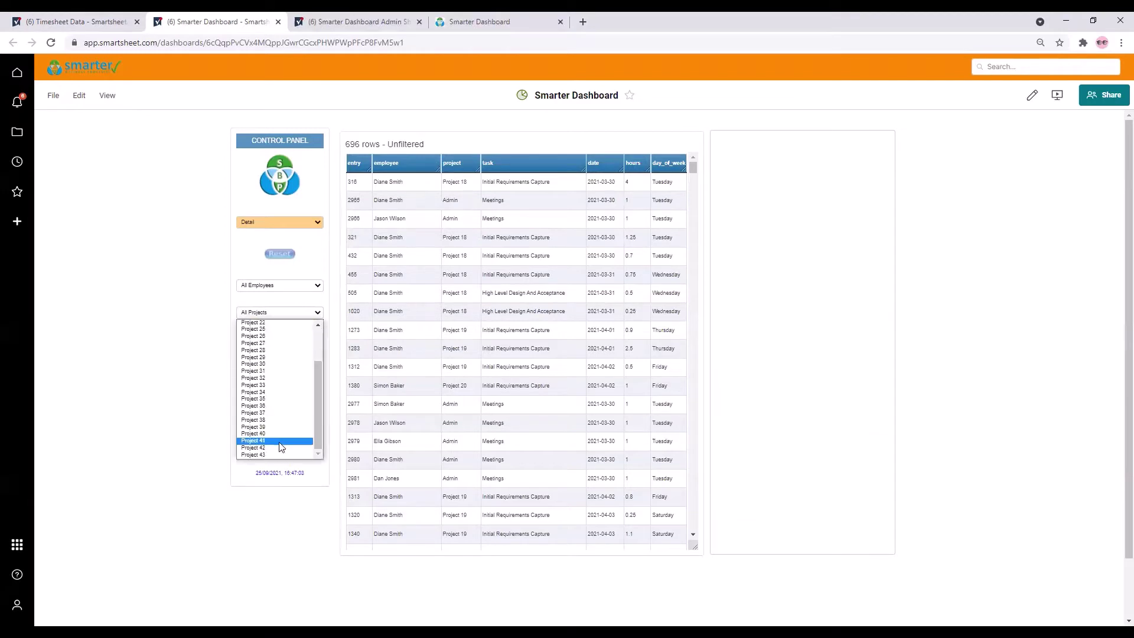
pyautogui.click(275, 447)
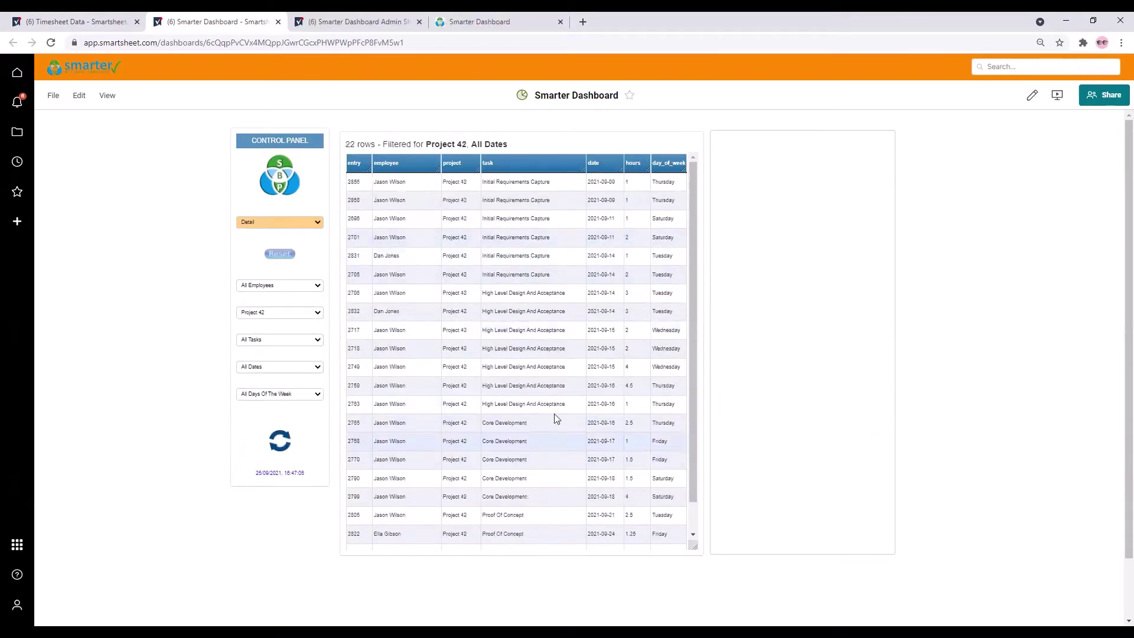
pyautogui.click(318, 367)
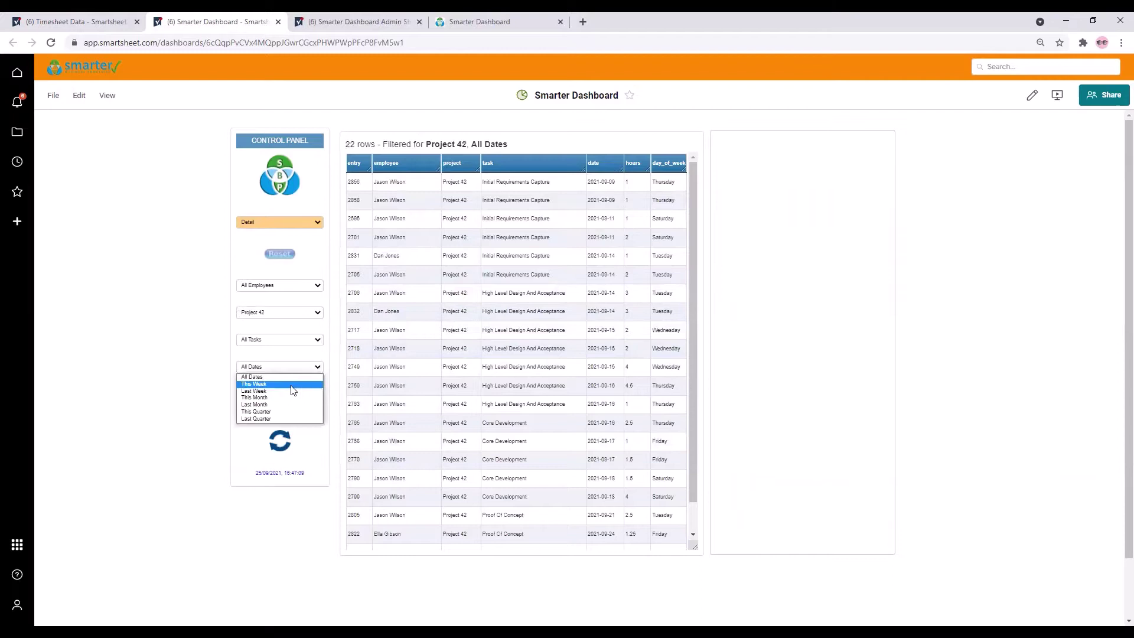
pyautogui.click(291, 384)
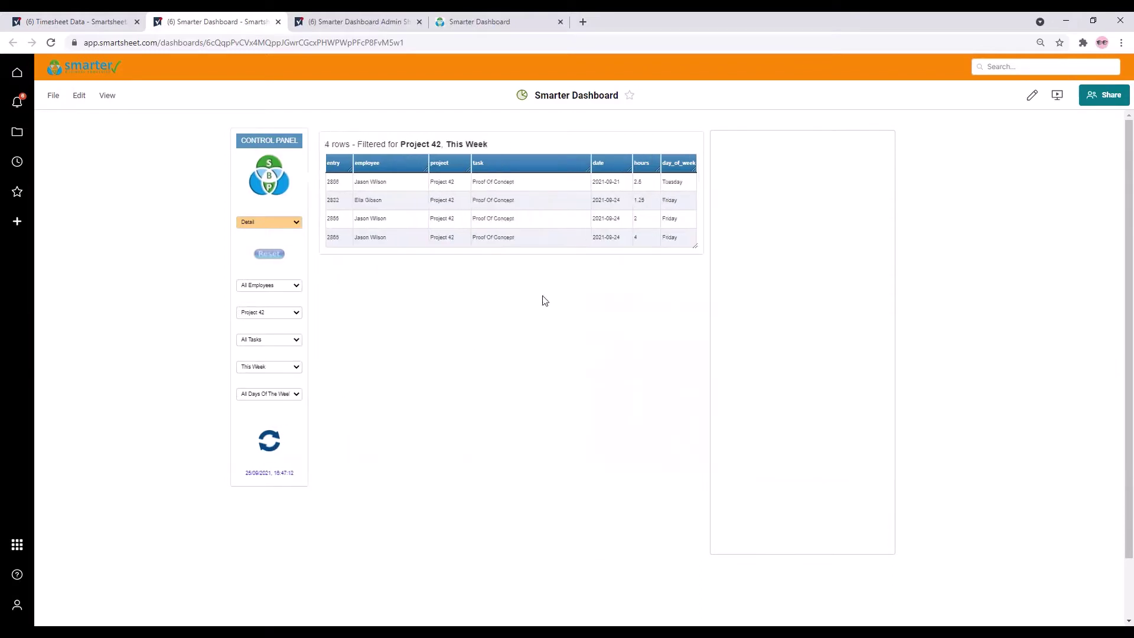
# Step: View entries 2805 and 2822 in the details pane and make entry 2822 editable
pyautogui.click(549, 185)
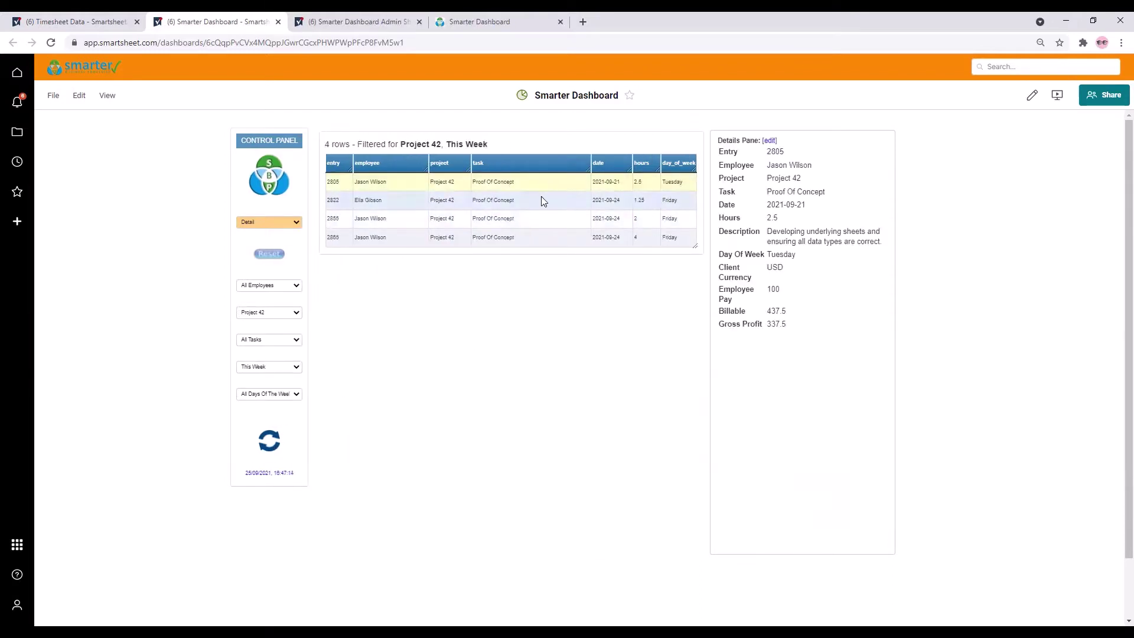
pyautogui.click(542, 203)
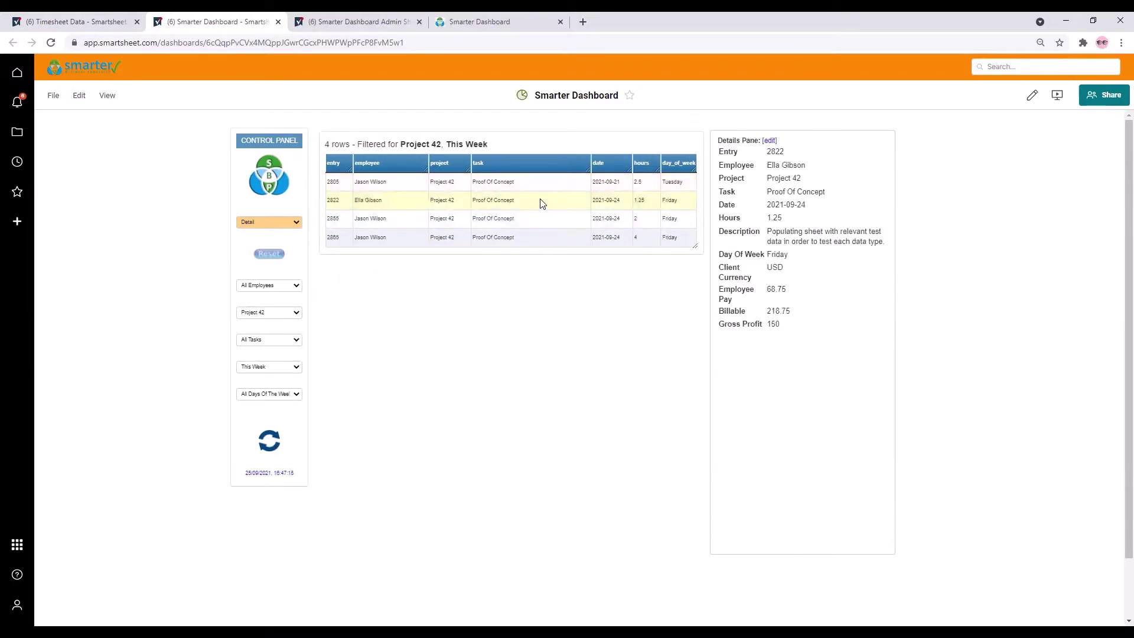
pyautogui.click(771, 139)
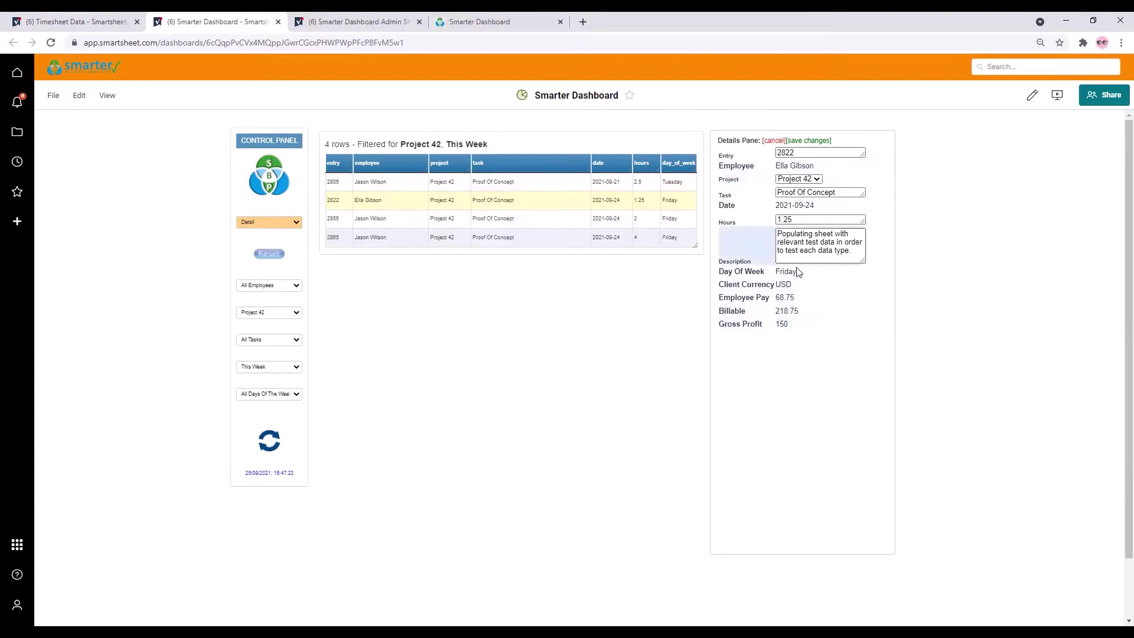
# Step: Find entry 2822 on the Timesheet Data sheet, landing on row 690
pyautogui.doubleClick(791, 152)
pyautogui.click(77, 22)
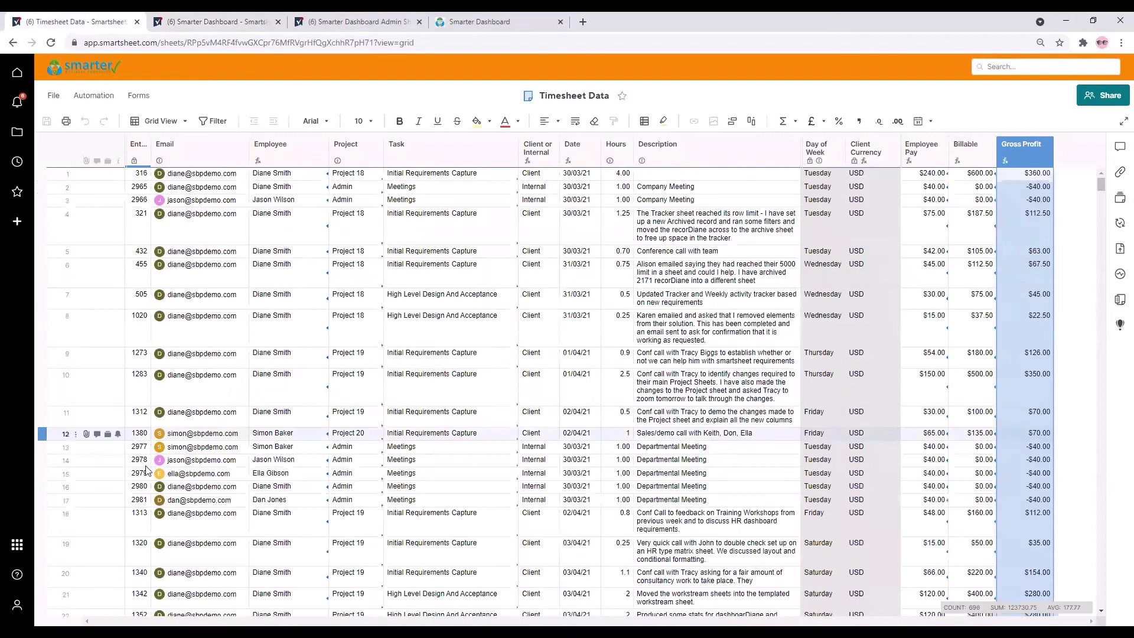
pyautogui.click(242, 471)
pyautogui.hotkey('ctrl', 'f')
pyautogui.write('2822')
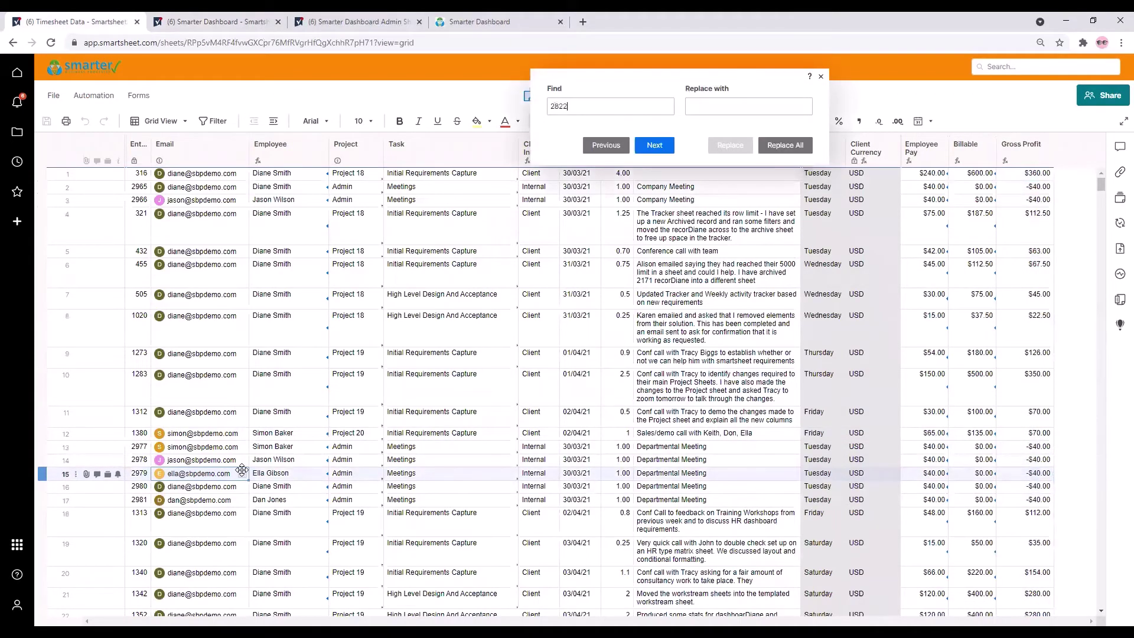
pyautogui.press('Return')
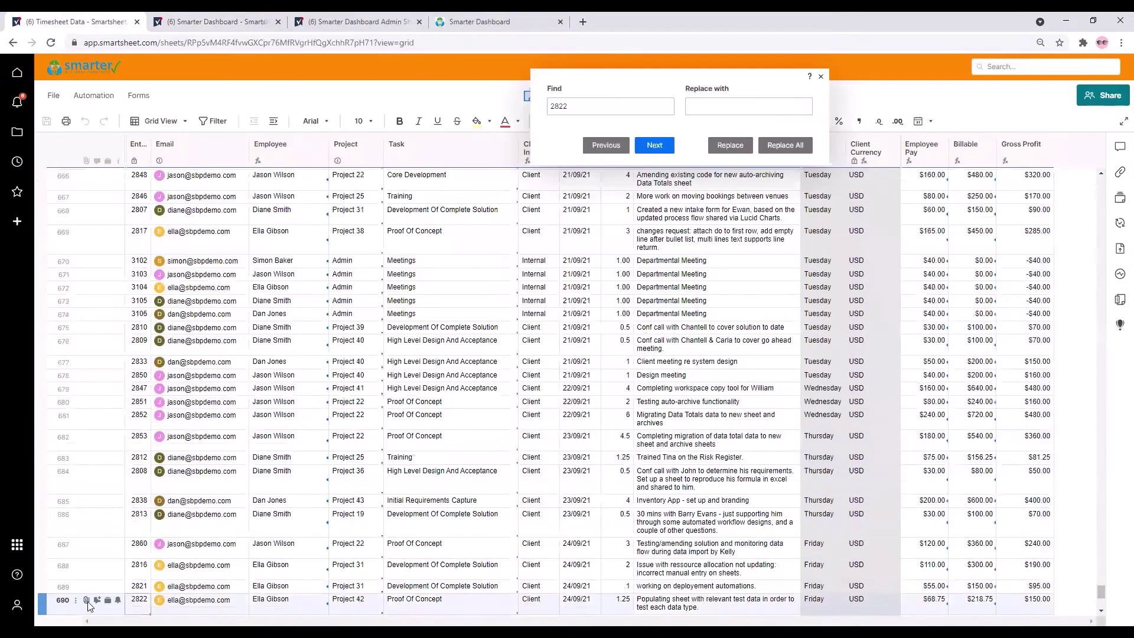
pyautogui.click(52, 609)
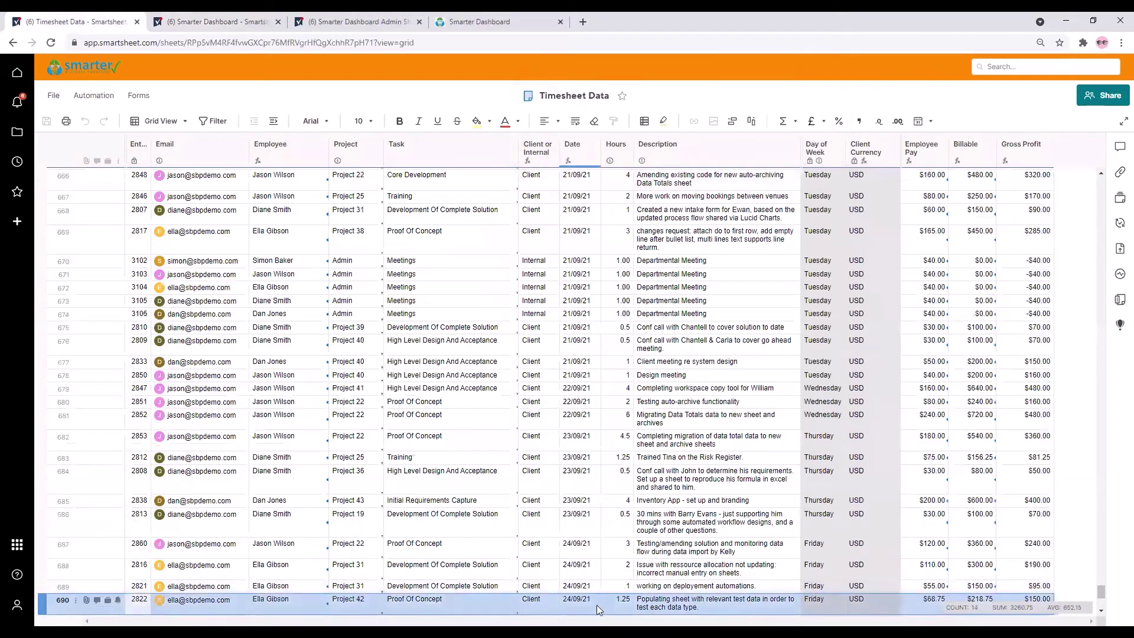
# Step: Change entry 2822's hours from 1.25 to 1.5 in the details pane and save
pyautogui.hotkey('ctrl', 'Tab')
pyautogui.moveTo(791, 220); pyautogui.dragTo(783, 220)
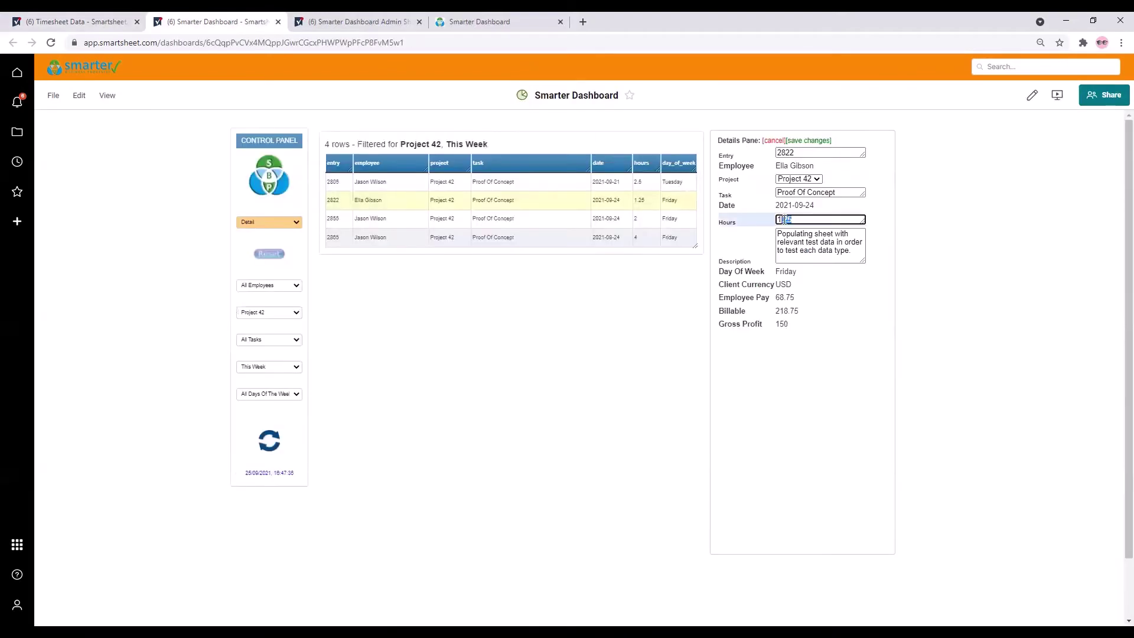
pyautogui.write('5')
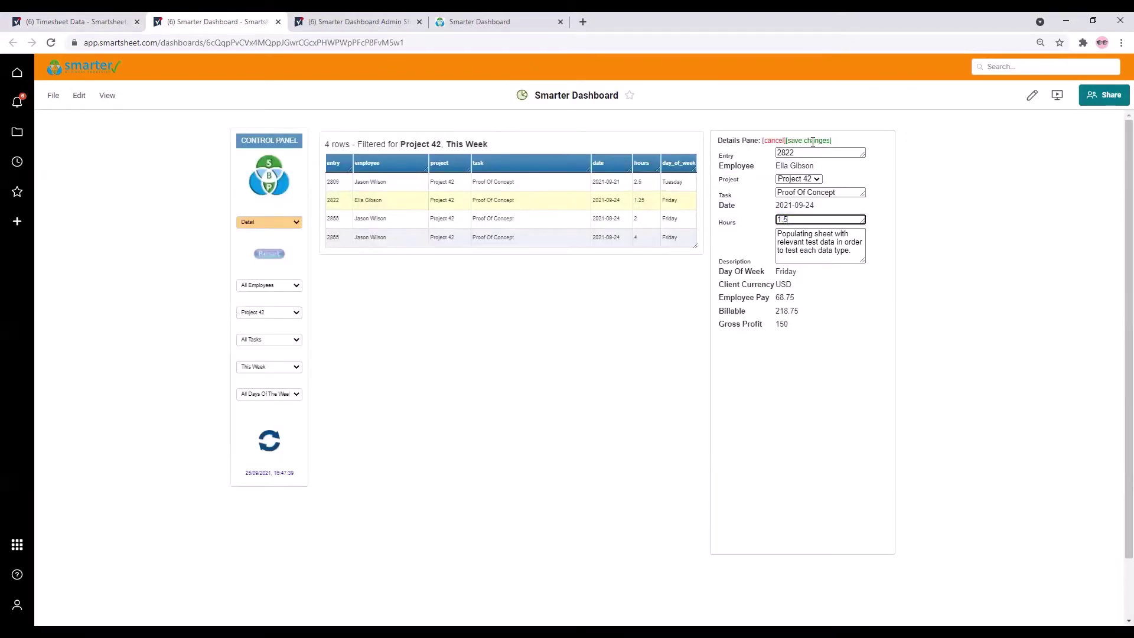
pyautogui.click(809, 140)
# Step: Check the Timesheet Data sheet for the updated 1.5 hours and return to the dashboard
pyautogui.hotkey('ctrl', 'shift', 'Tab')
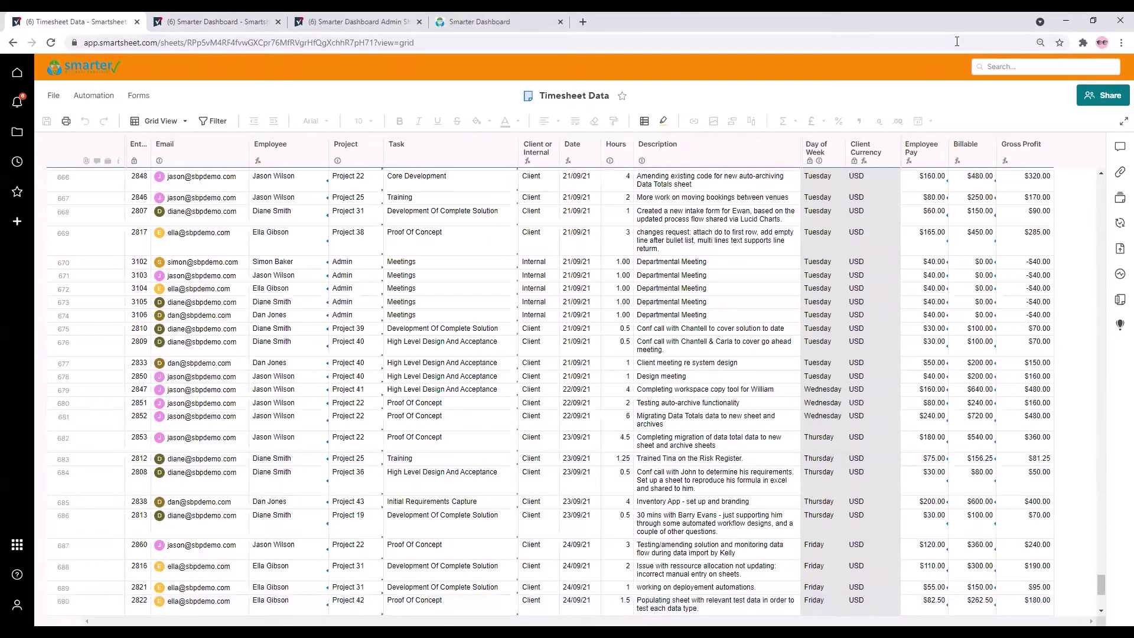
pyautogui.hotkey('ctrl', 'Tab')
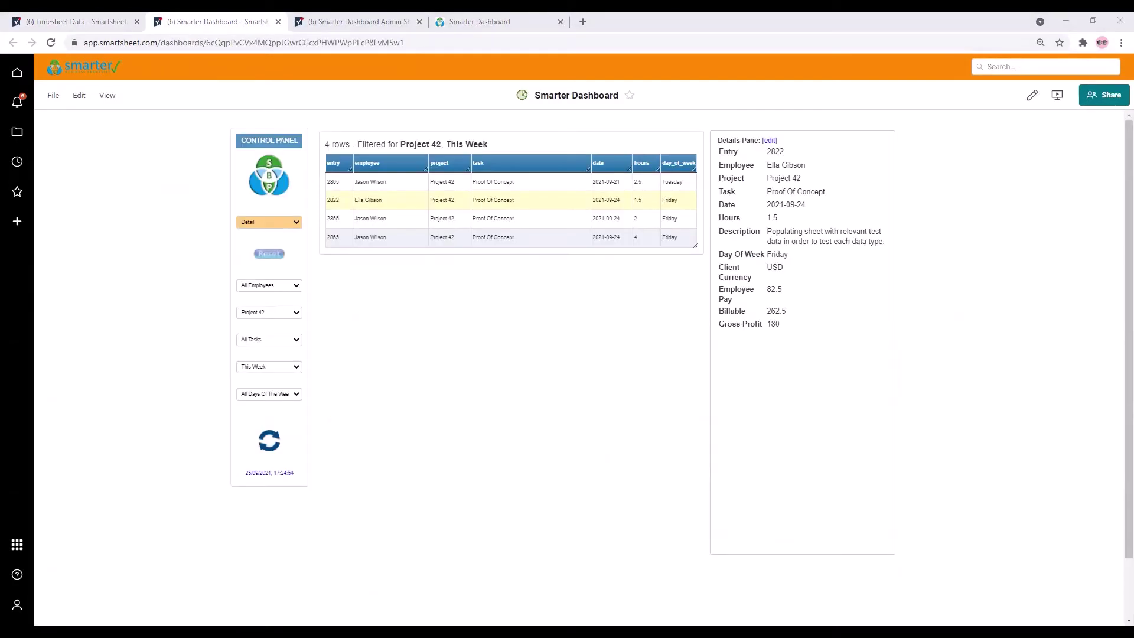
pyautogui.click(297, 223)
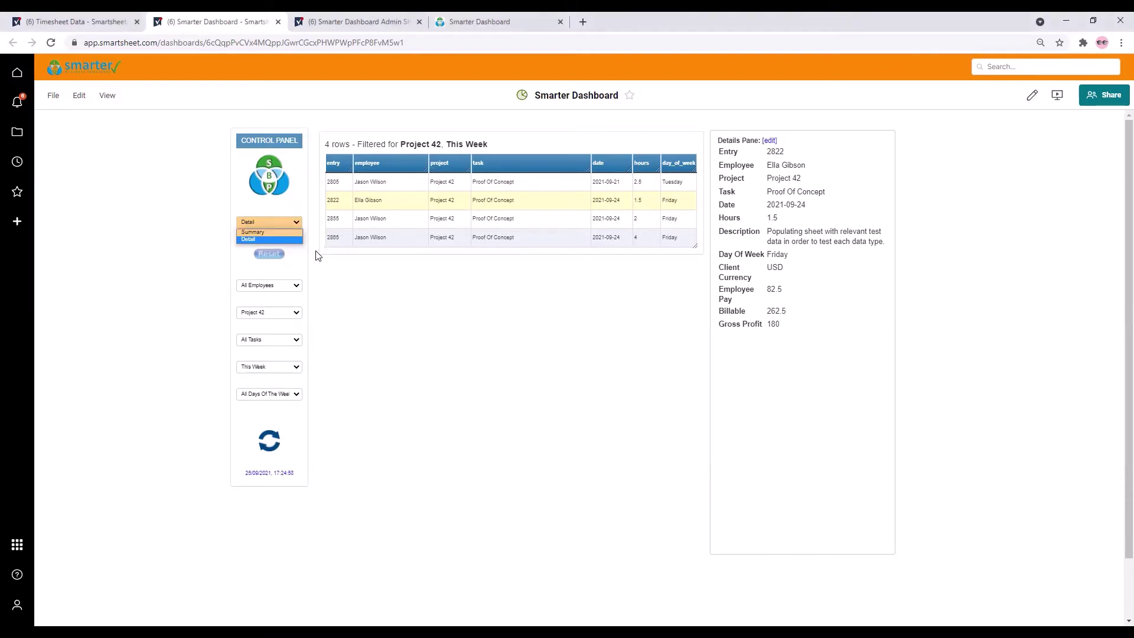
pyautogui.click(98, 24)
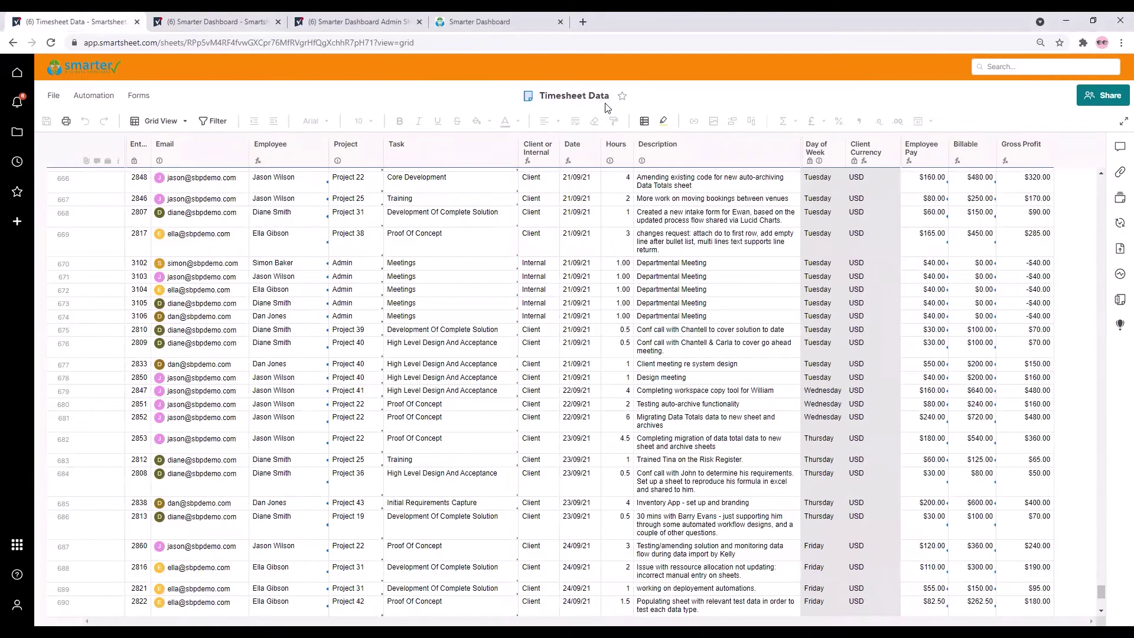
pyautogui.click(206, 24)
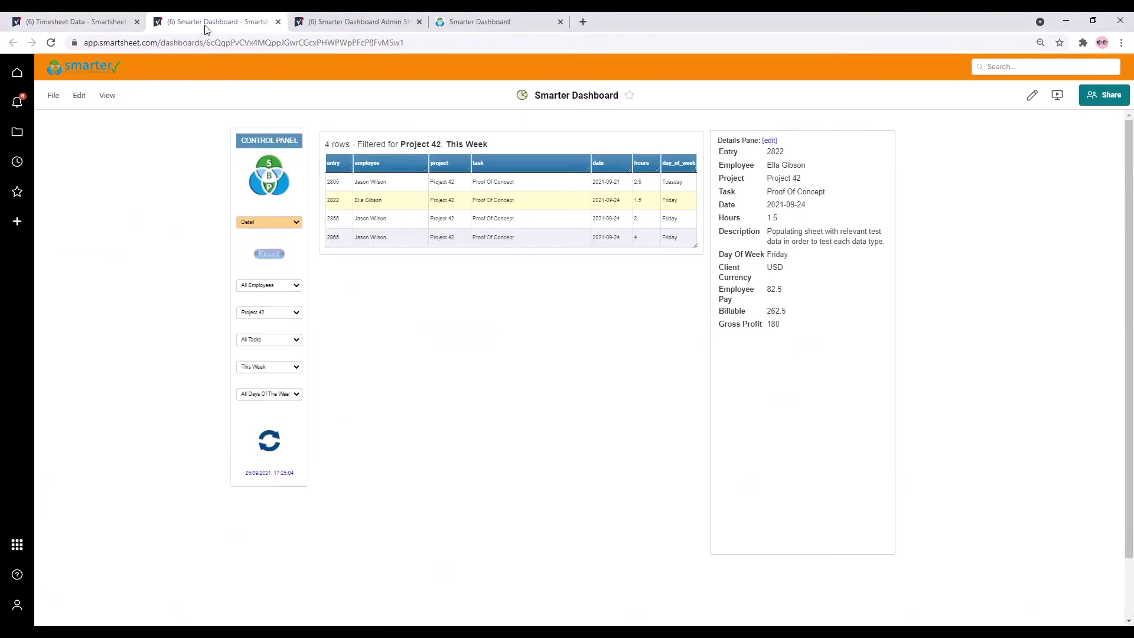
# Step: Switch to Summary view, filter tasks to Training, and drill into one employee's donut slice
pyautogui.click(296, 223)
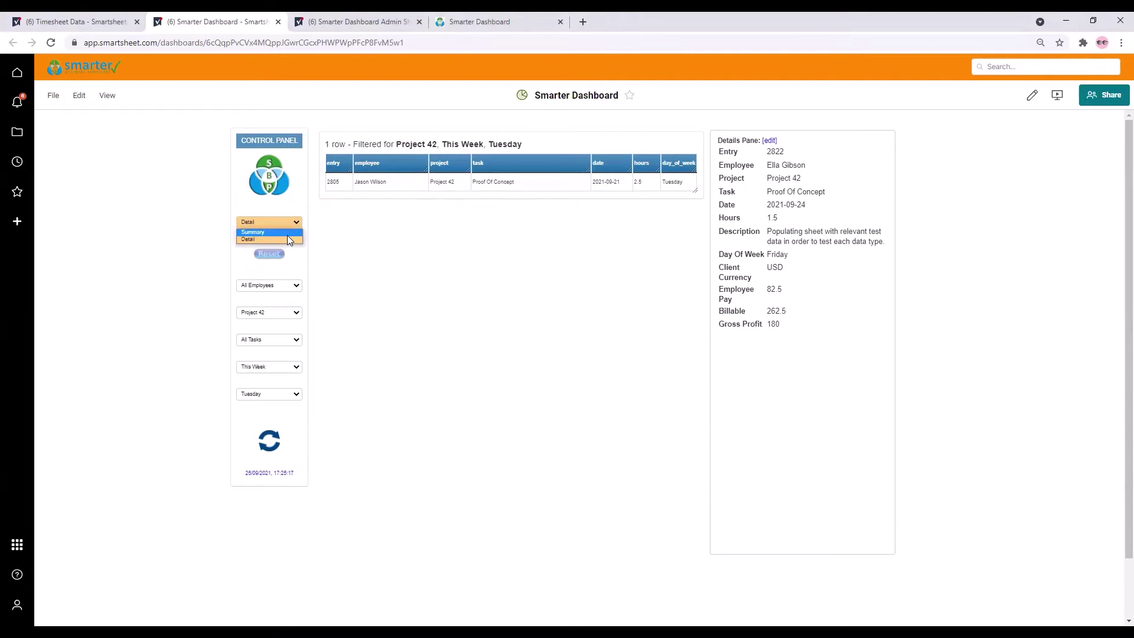
pyautogui.click(287, 235)
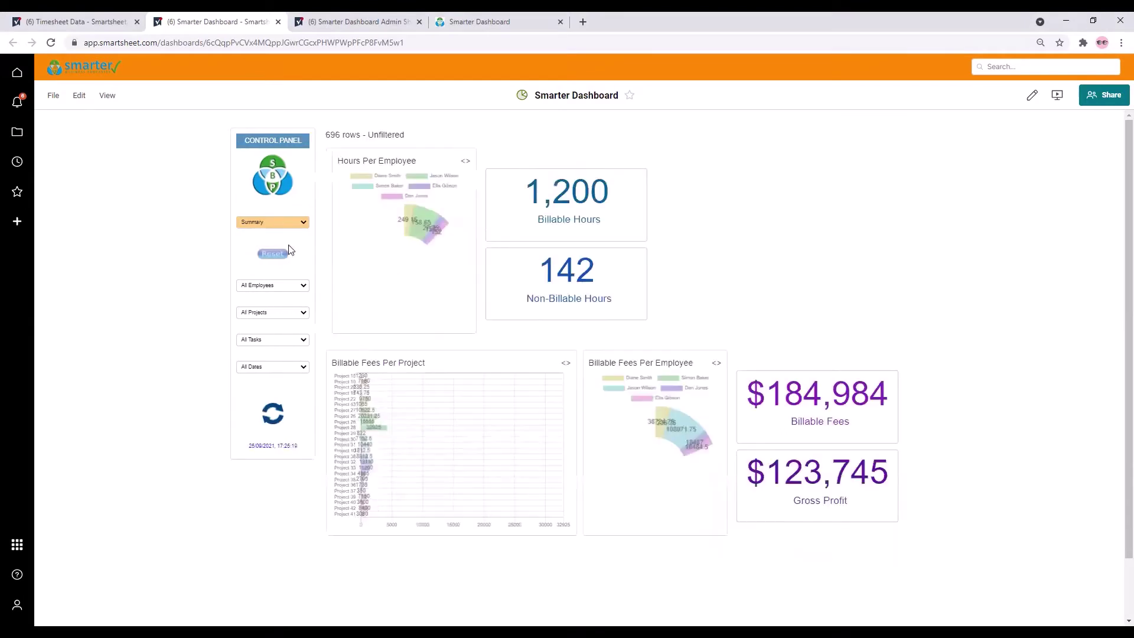
pyautogui.click(304, 341)
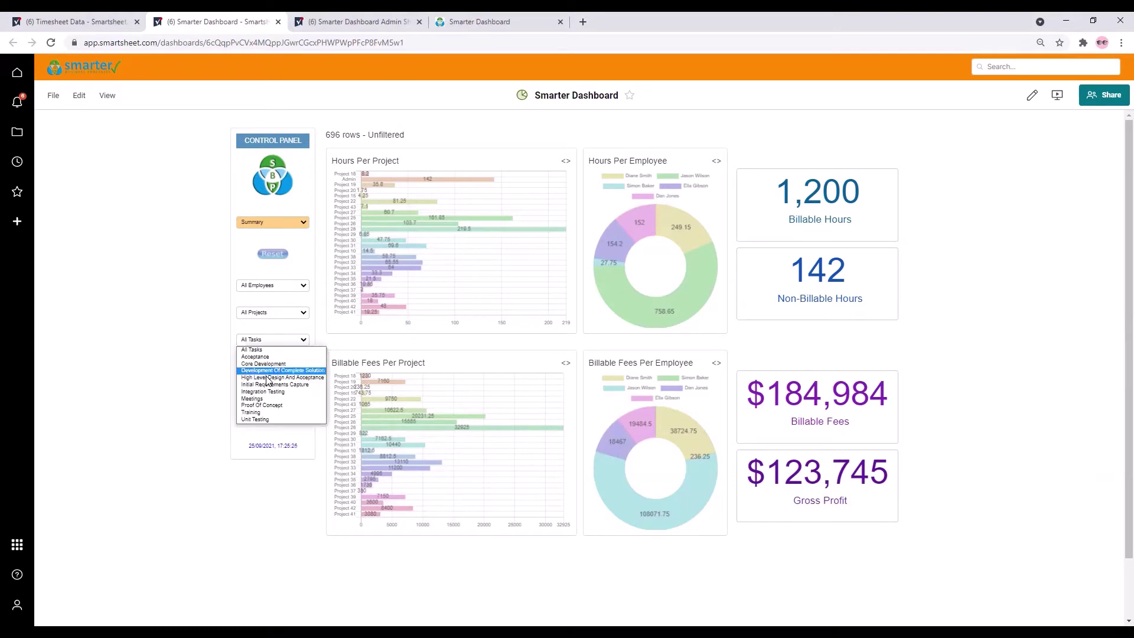
pyautogui.click(257, 412)
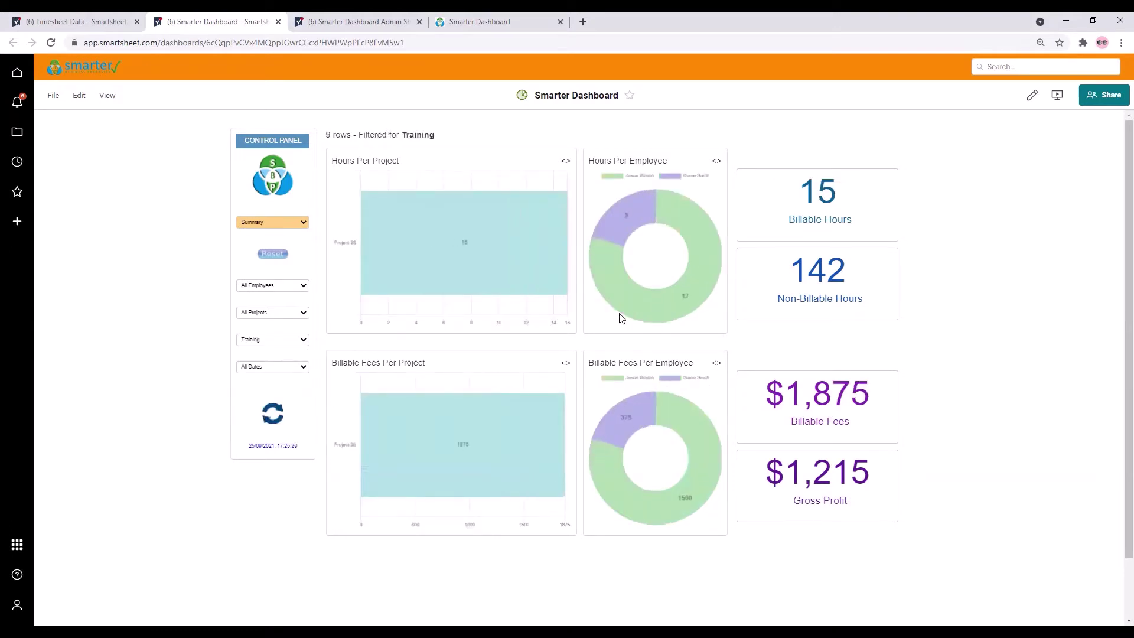
pyautogui.click(615, 225)
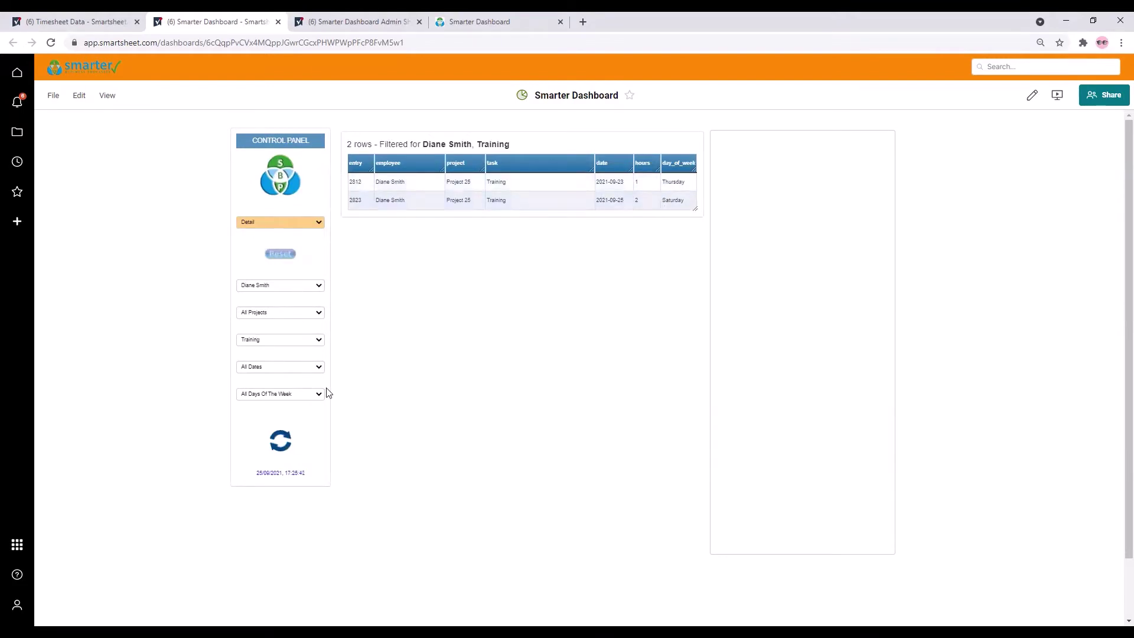
# Step: Find entry 2812 in Timesheet Data, set its hours to 1.25, and save the sheet
pyautogui.click(99, 24)
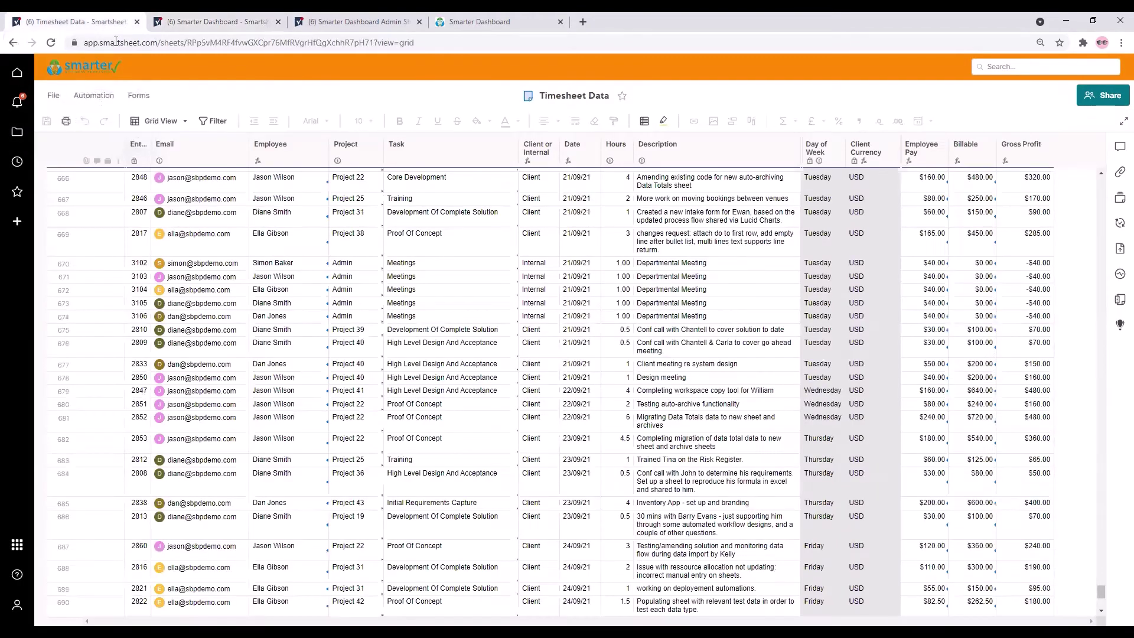
pyautogui.hotkey('ctrl', 'f')
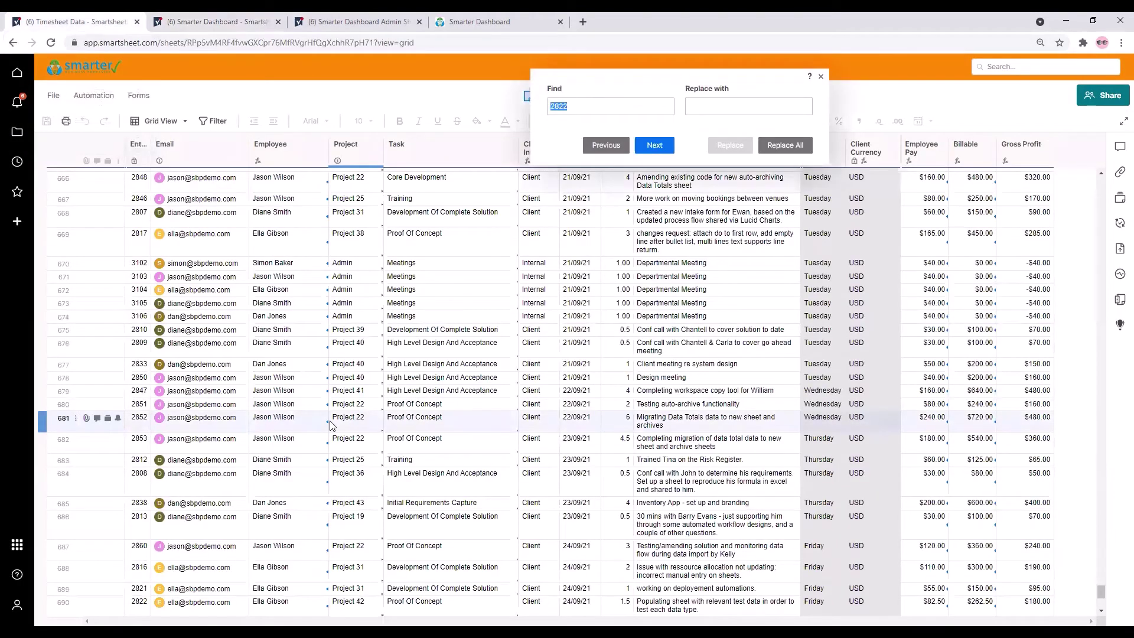
pyautogui.write('2')
pyautogui.press('Return')
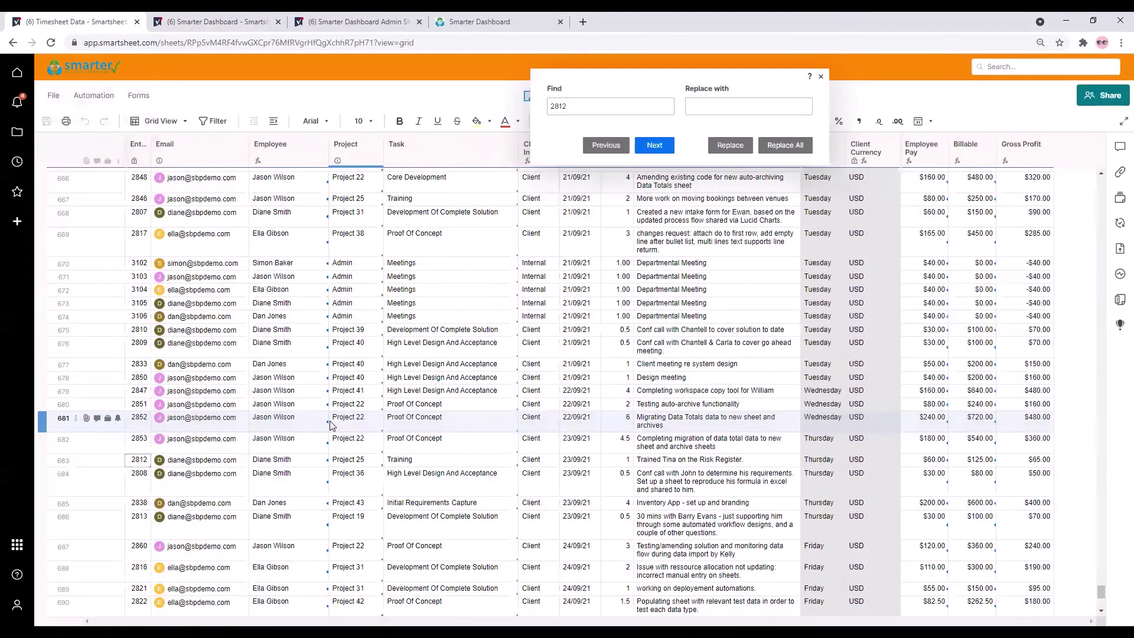
pyautogui.click(615, 464)
pyautogui.click(615, 464)
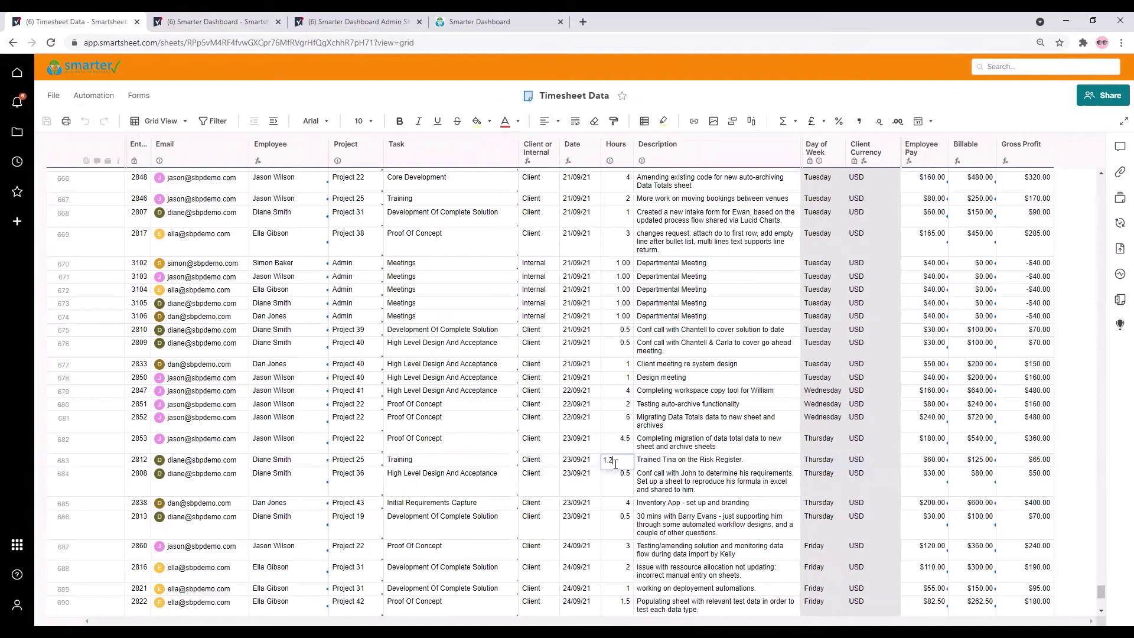
pyautogui.write('.25')
pyautogui.press('Return')
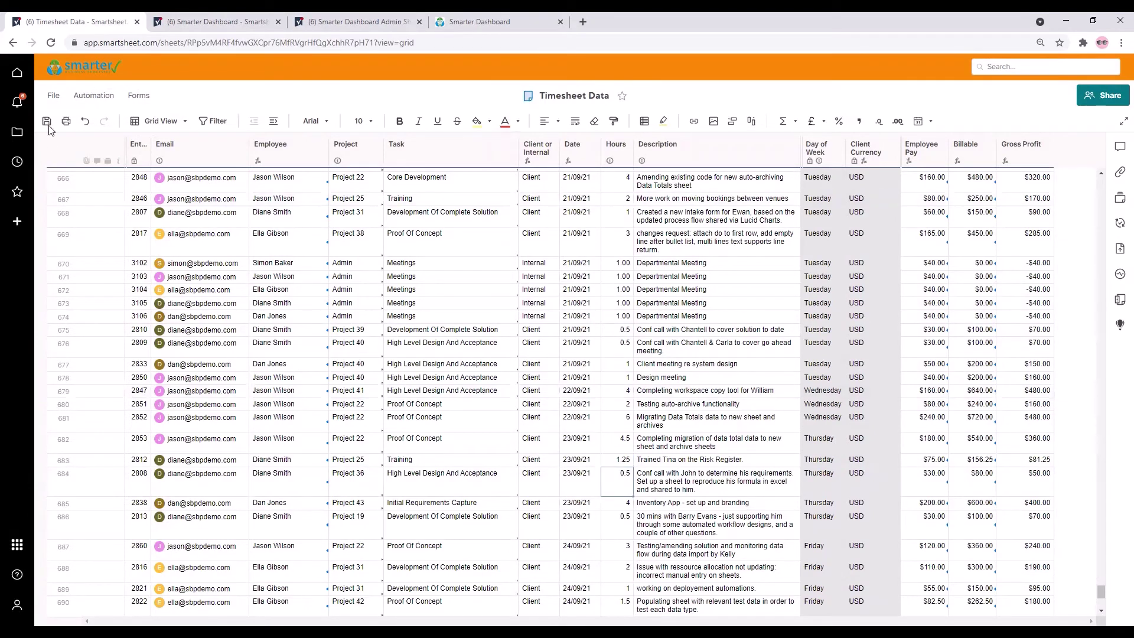
pyautogui.click(47, 121)
# Step: Refresh the dashboard to show entry 2812's new hours, then go to the Admin Sheet
pyautogui.click(216, 22)
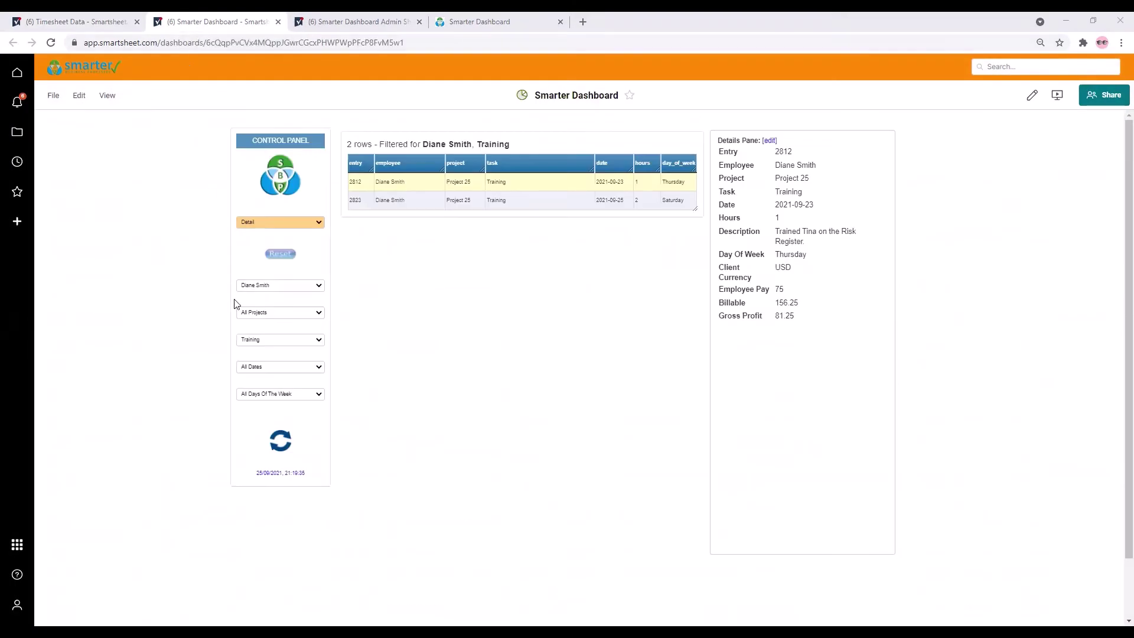
pyautogui.click(280, 443)
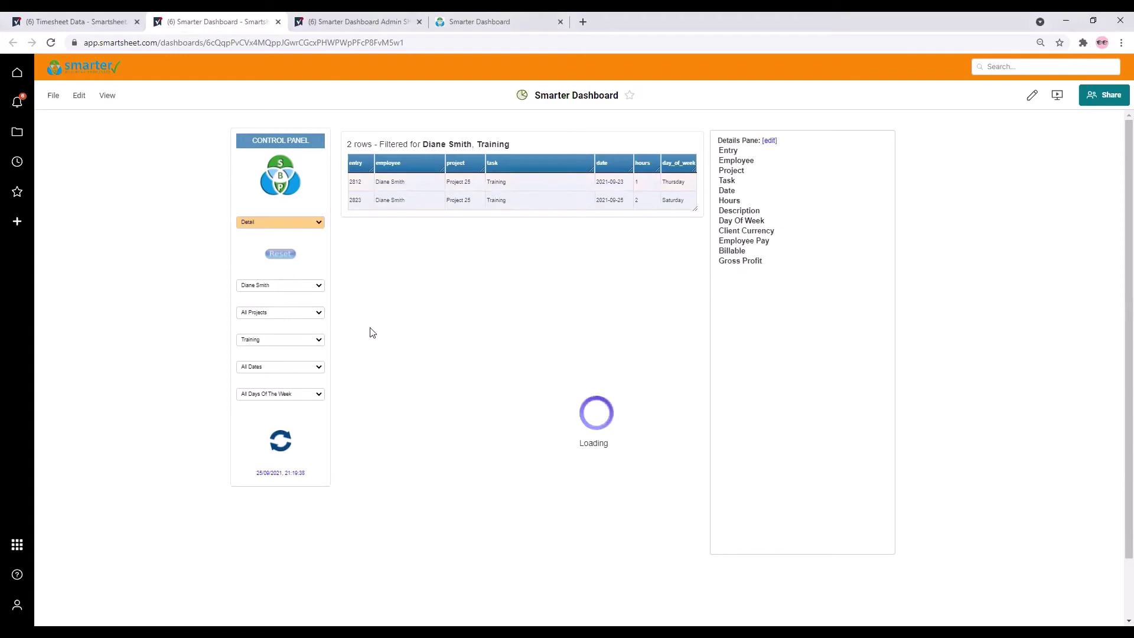
pyautogui.click(522, 188)
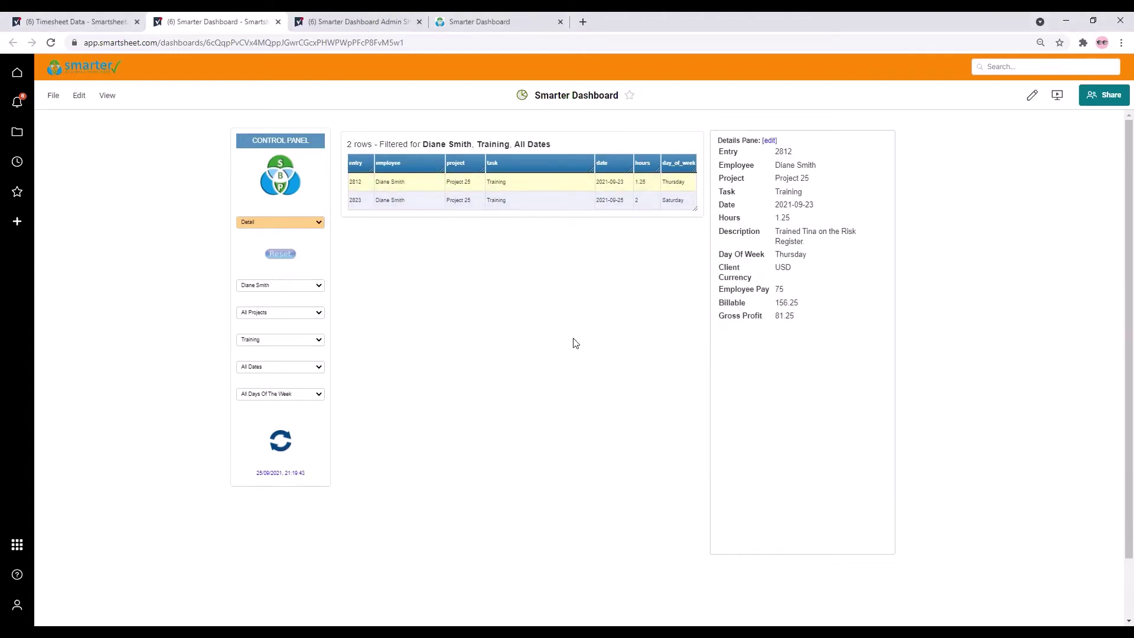
pyautogui.click(349, 24)
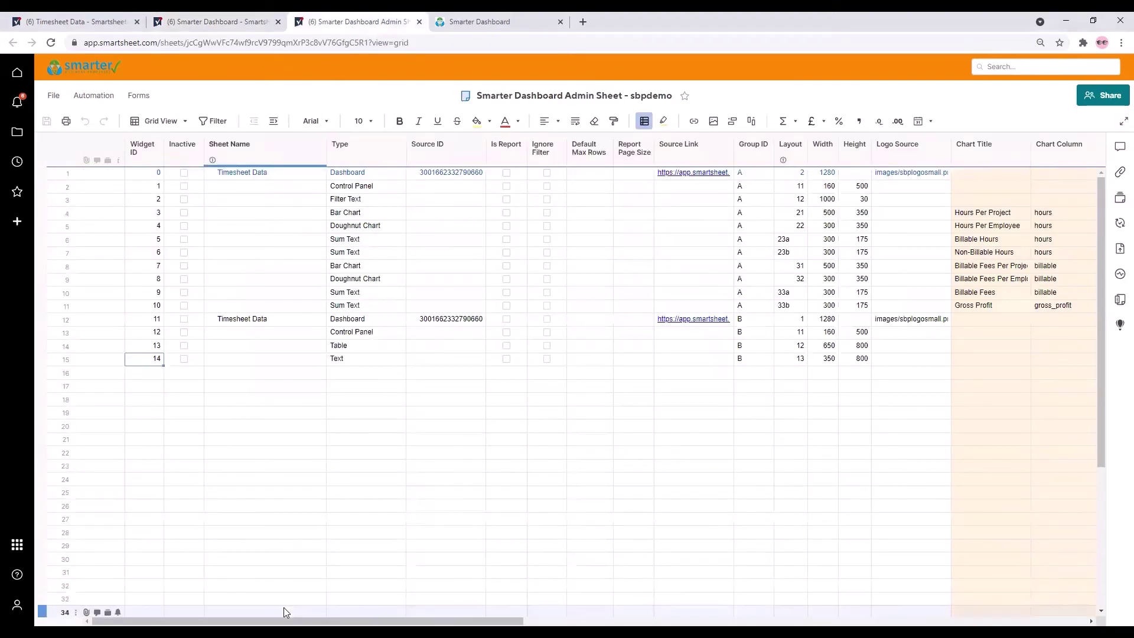
pyautogui.moveTo(286, 608); pyautogui.dragTo(799, 620)
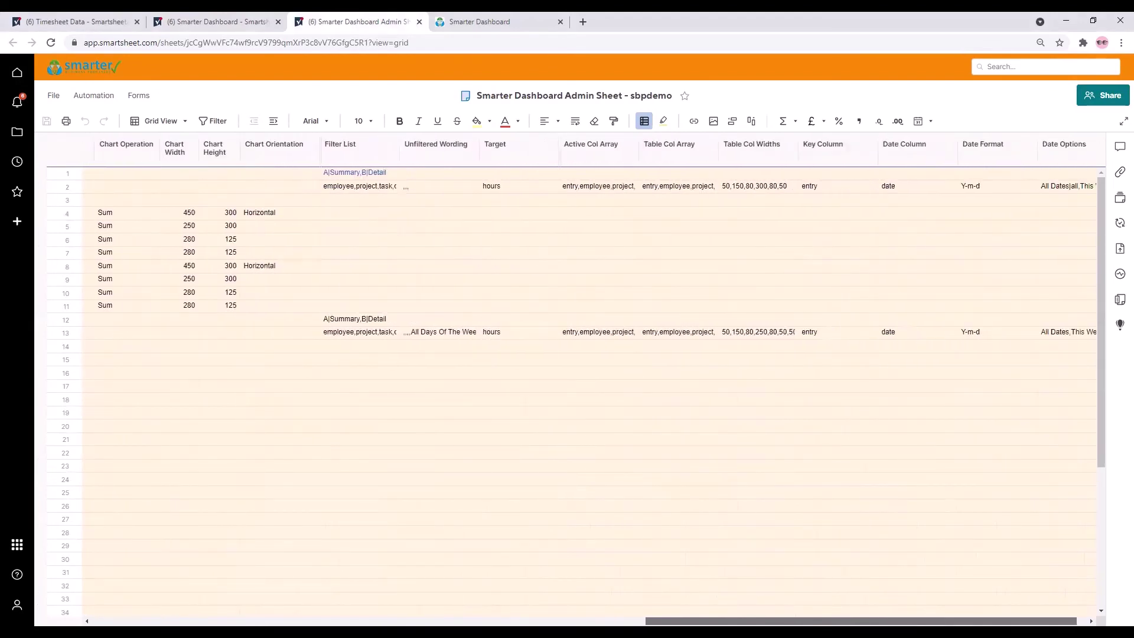
pyautogui.hscroll(2, 590, 384)
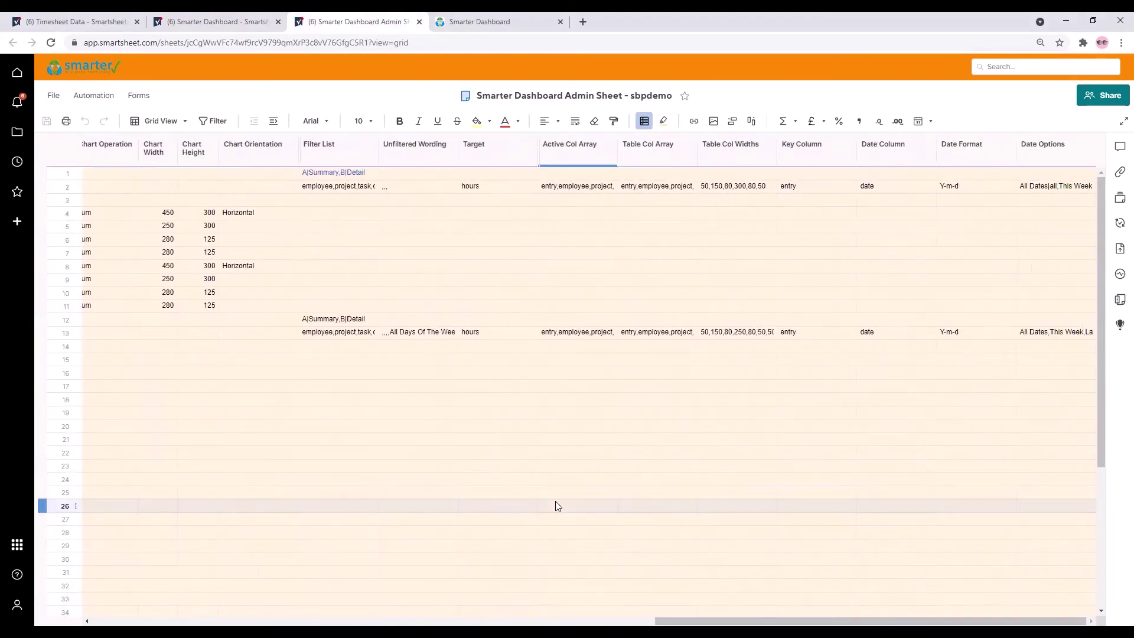
# Step: Put the dashboard in Summary view, then cancel out of layout editing without changes
pyautogui.click(219, 23)
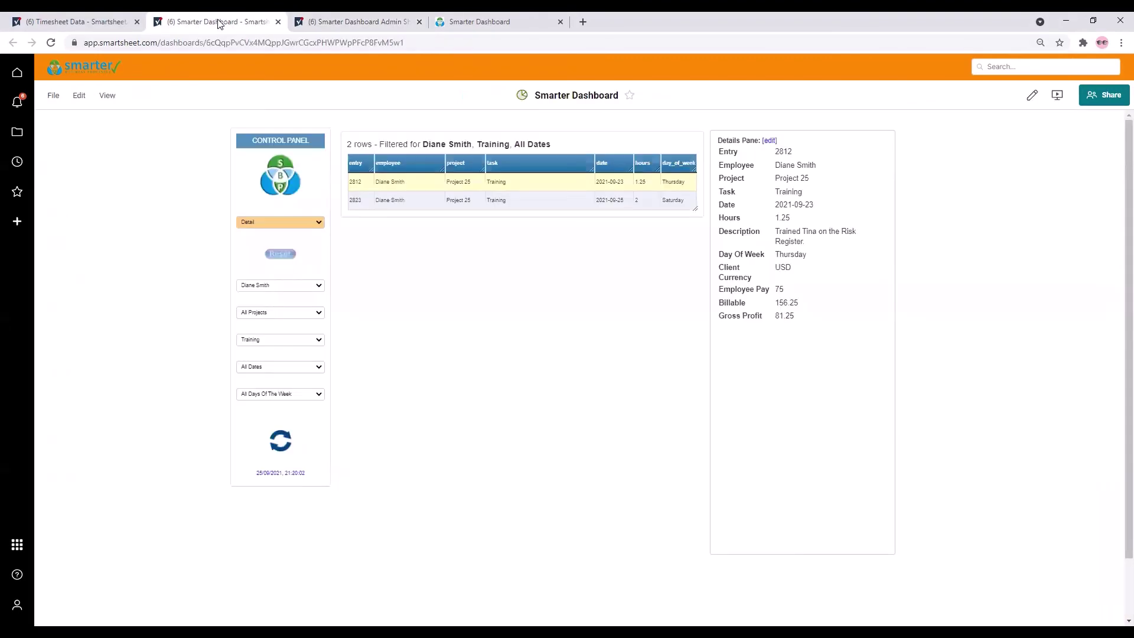
pyautogui.click(319, 222)
pyautogui.click(308, 233)
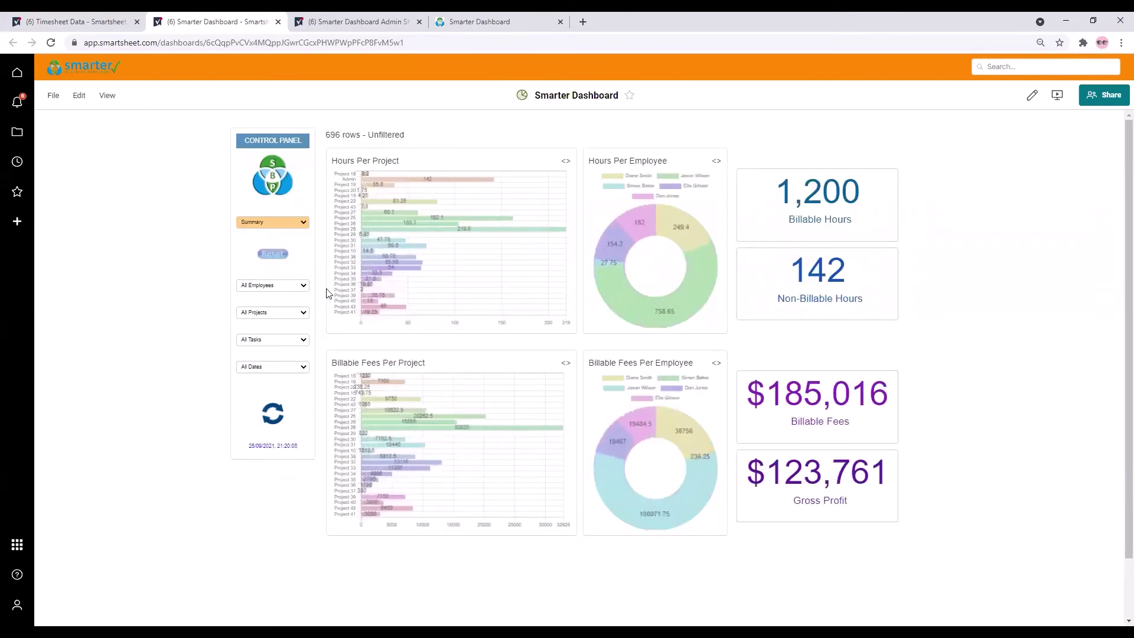
pyautogui.click(1033, 98)
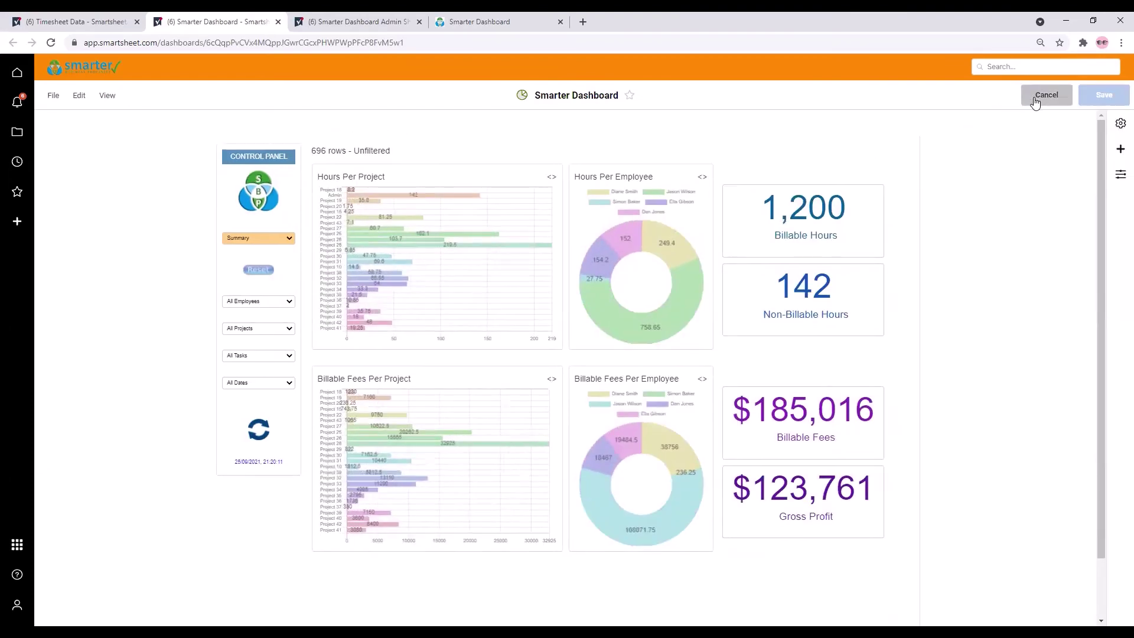
pyautogui.click(1033, 99)
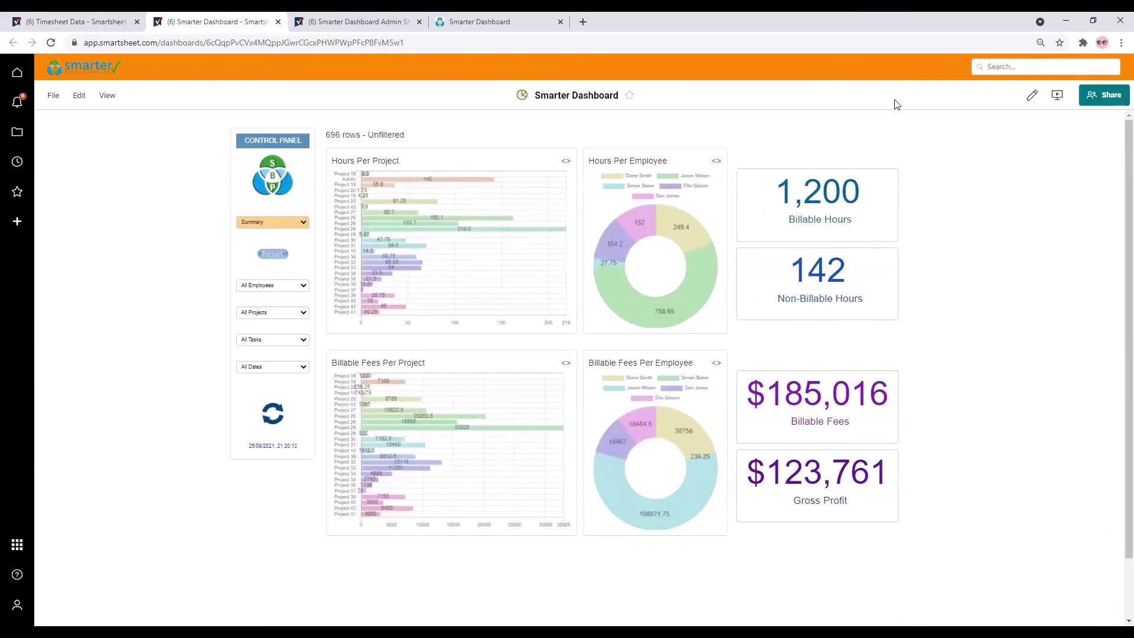
# Step: Reset the Training filter on the hosted dashboard, then open the free consultation request form
pyautogui.click(489, 20)
pyautogui.click(51, 202)
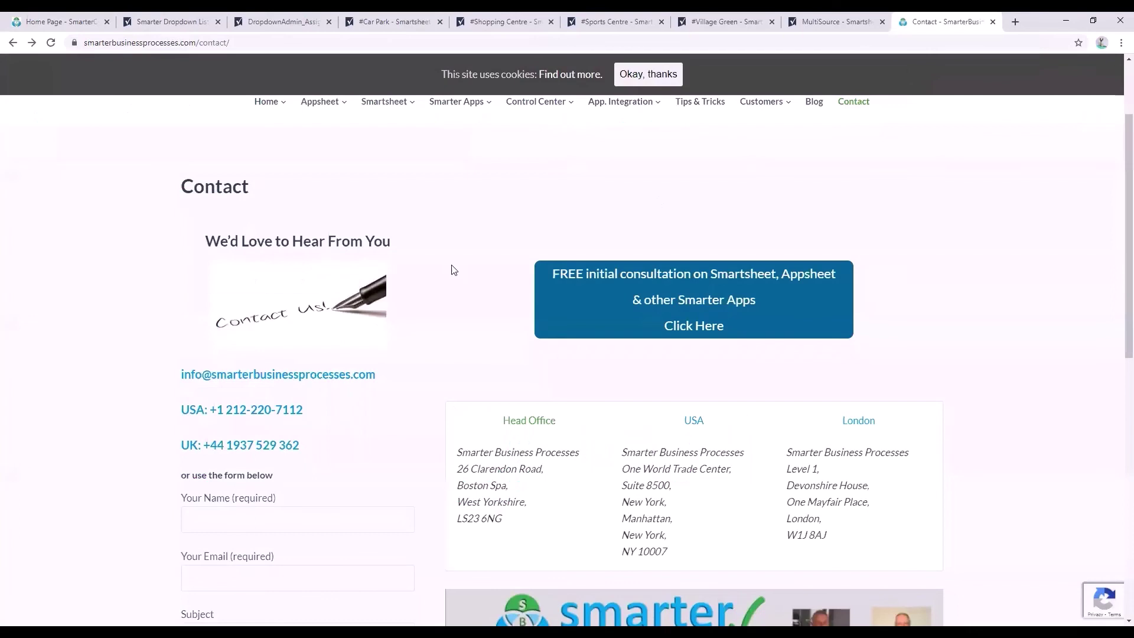
pyautogui.moveTo(151, 370); pyautogui.dragTo(322, 453)
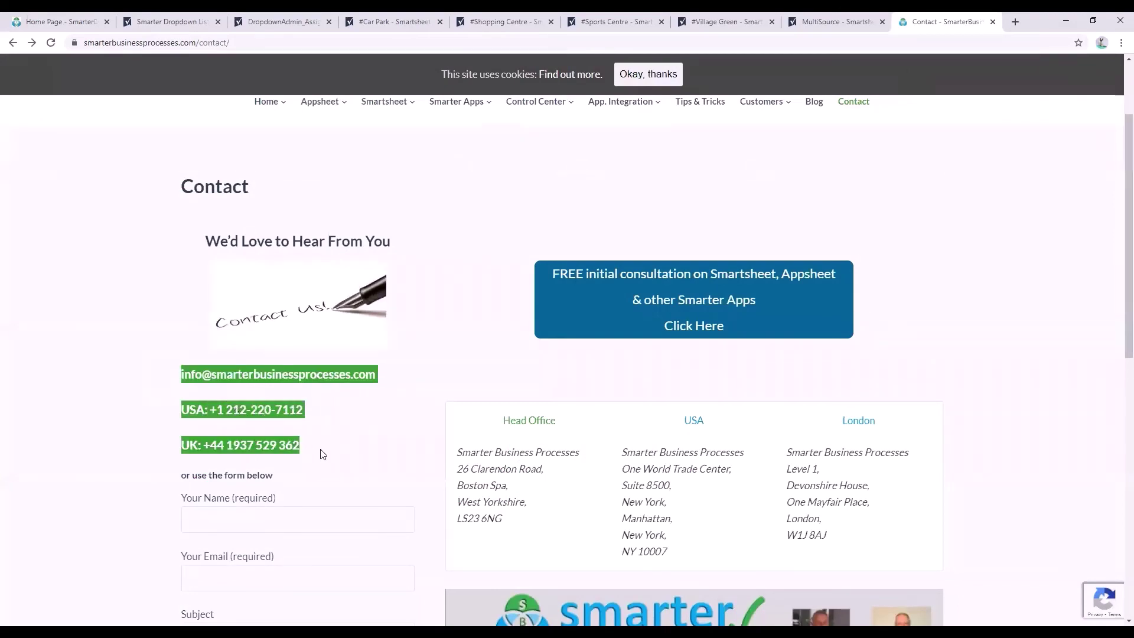
pyautogui.click(321, 454)
pyautogui.click(638, 293)
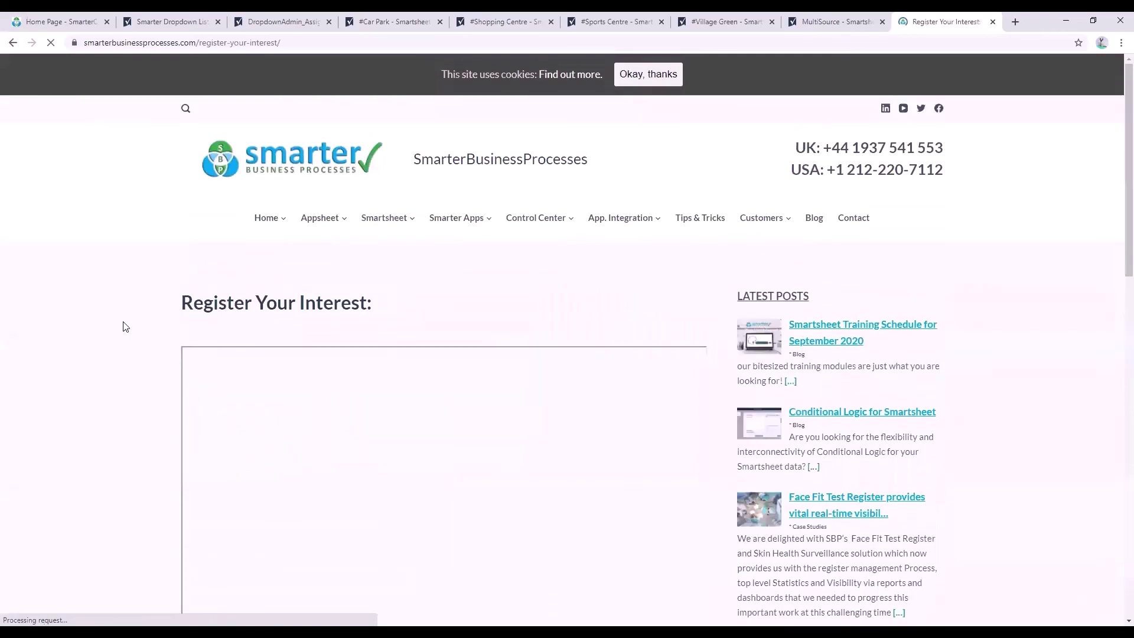
pyautogui.scroll(-3, 121, 326)
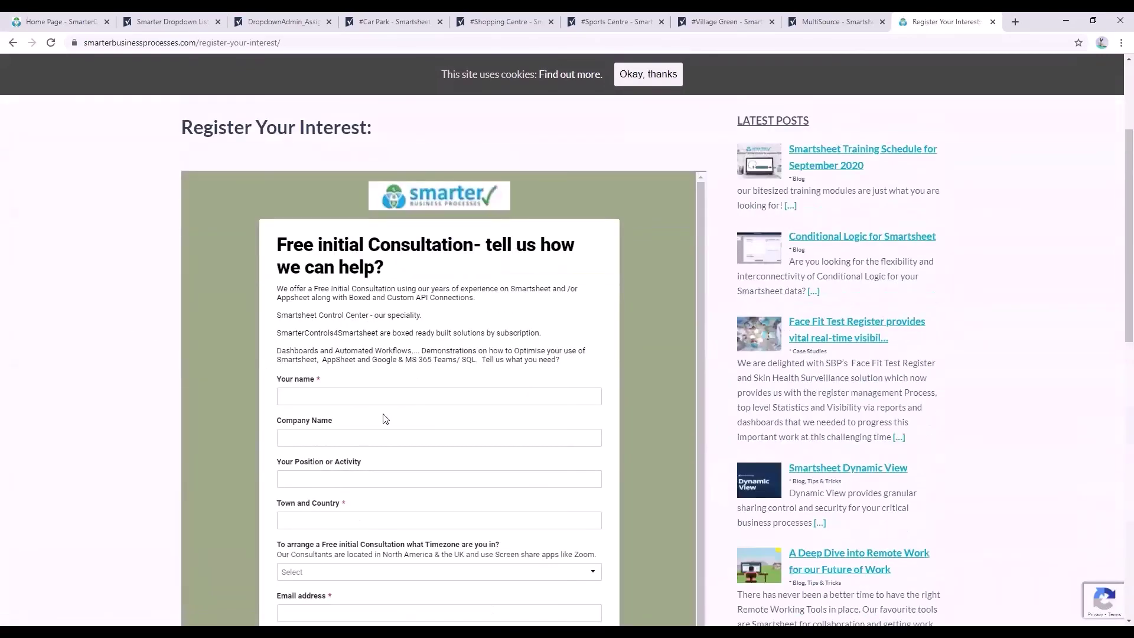